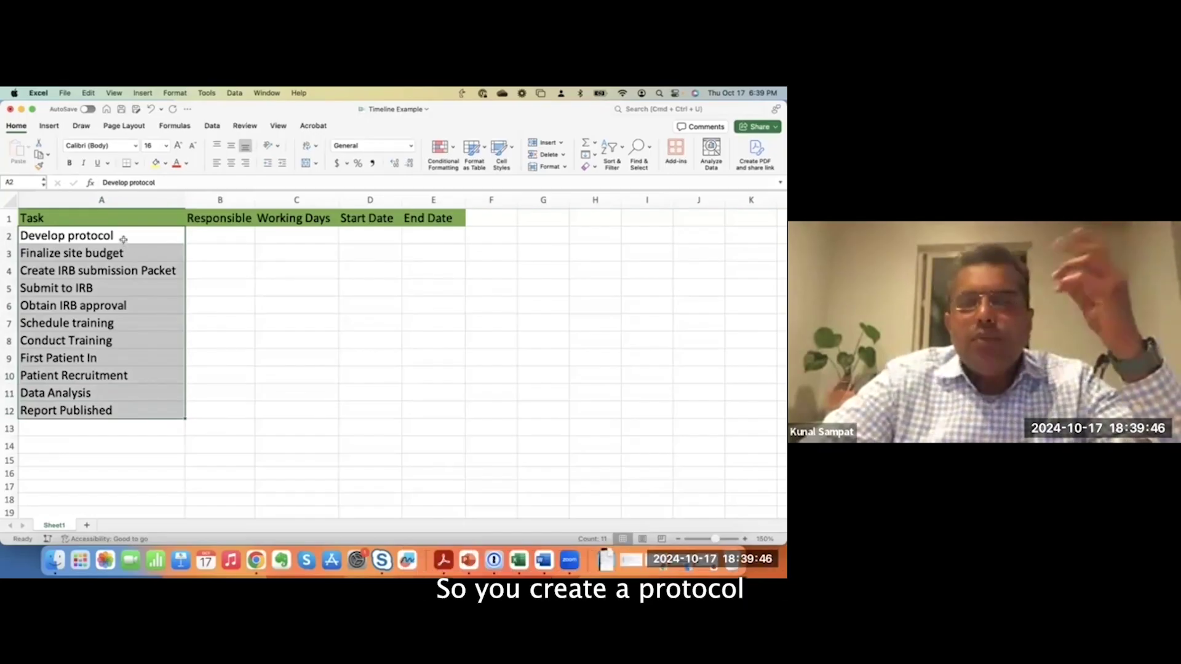
# Review the task list in column A, from Develop protocol through Report Published
pyautogui.click(123, 239)
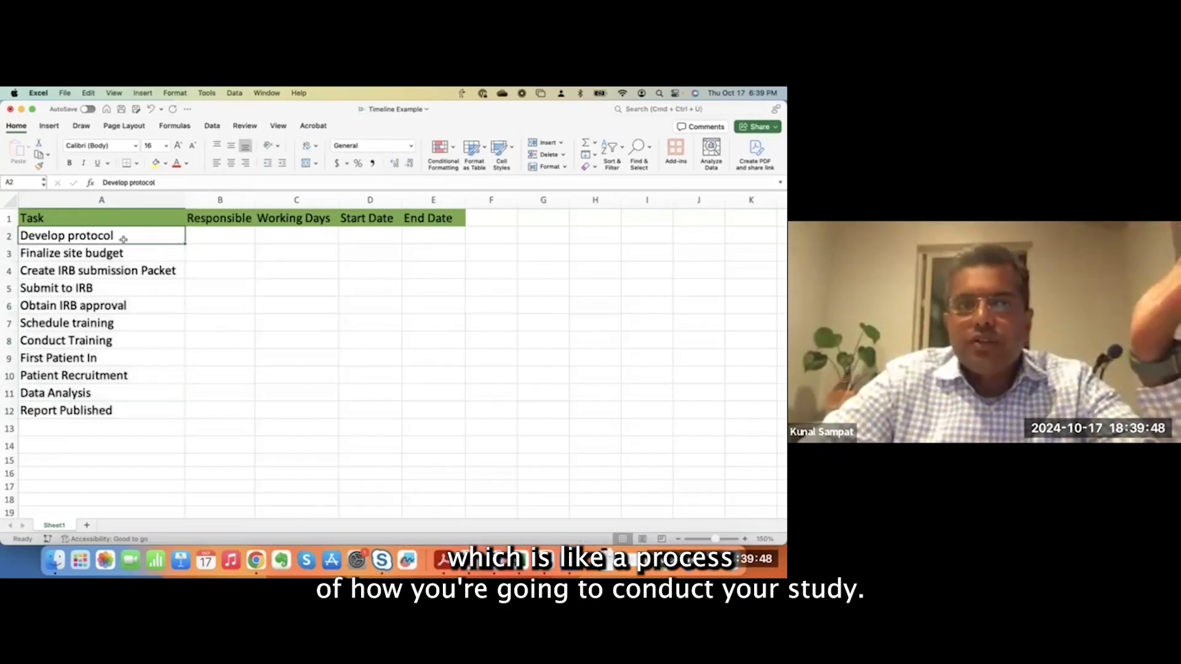
pyautogui.click(130, 251)
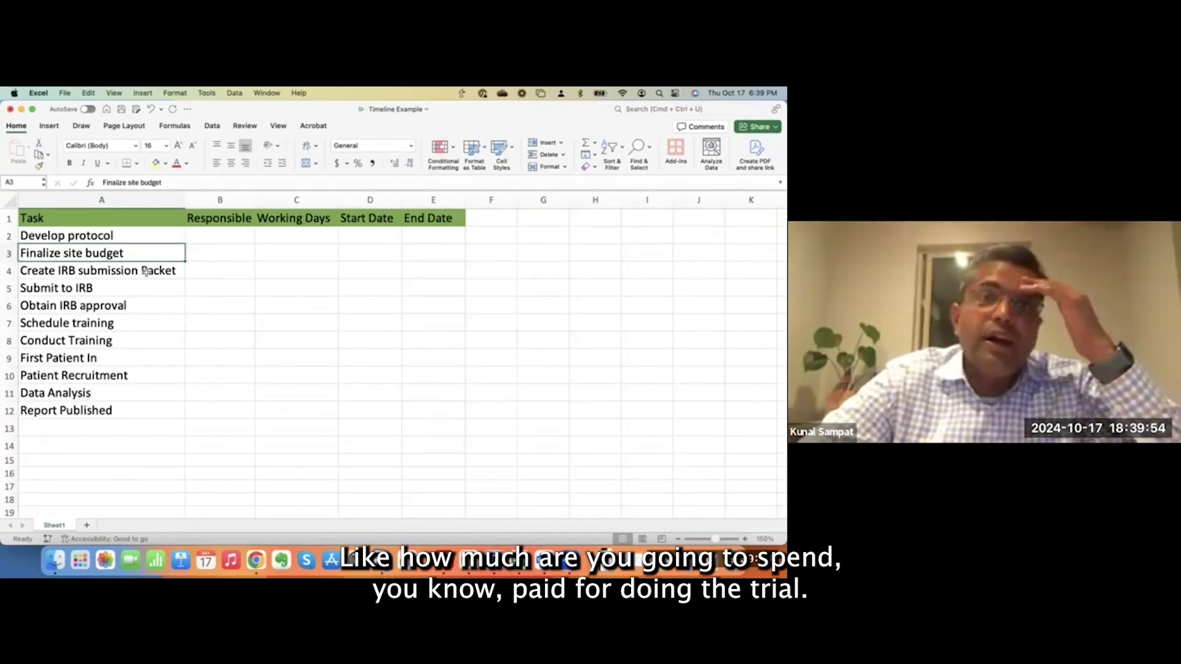
pyautogui.click(146, 271)
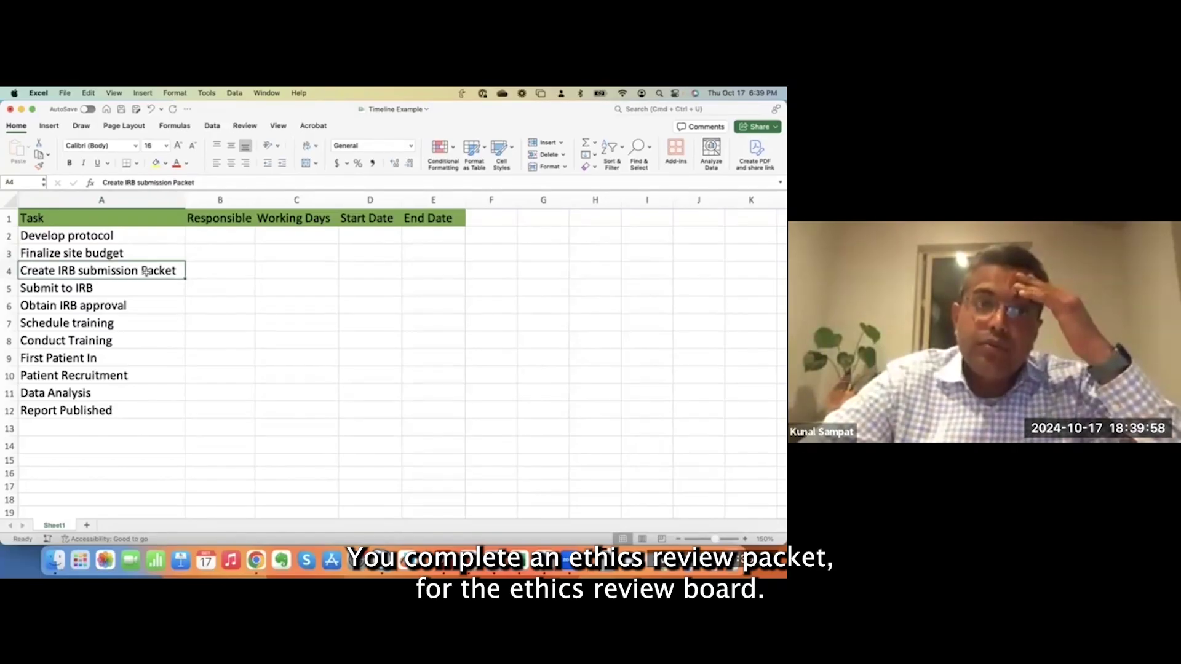
pyautogui.click(138, 289)
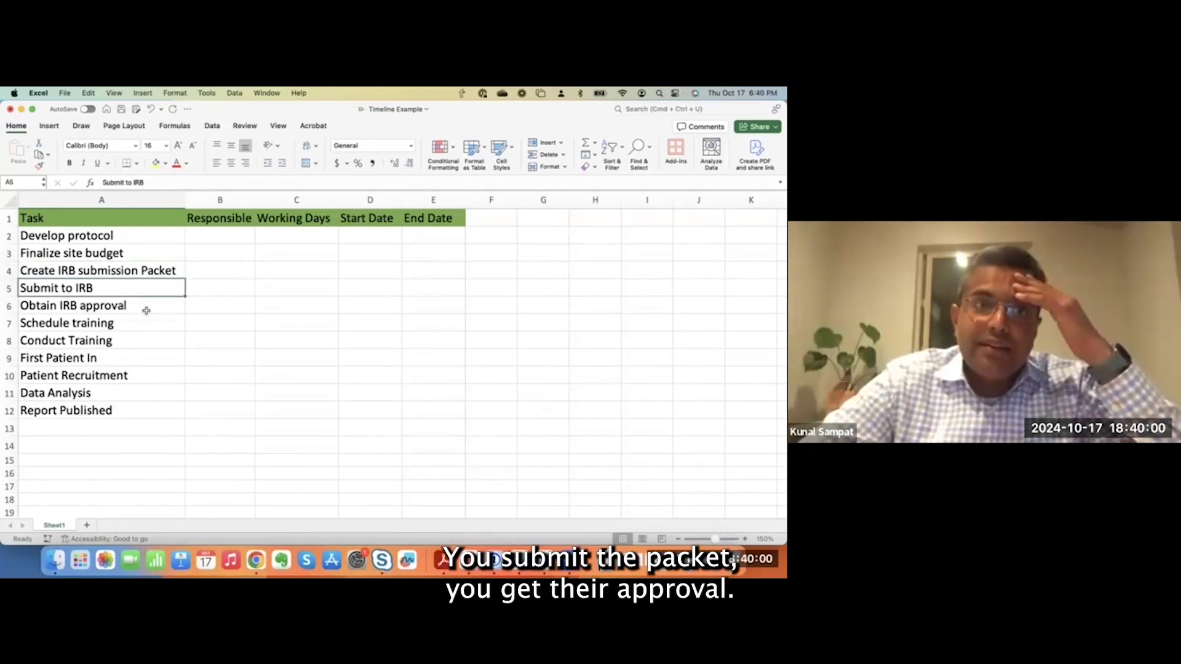
pyautogui.click(147, 309)
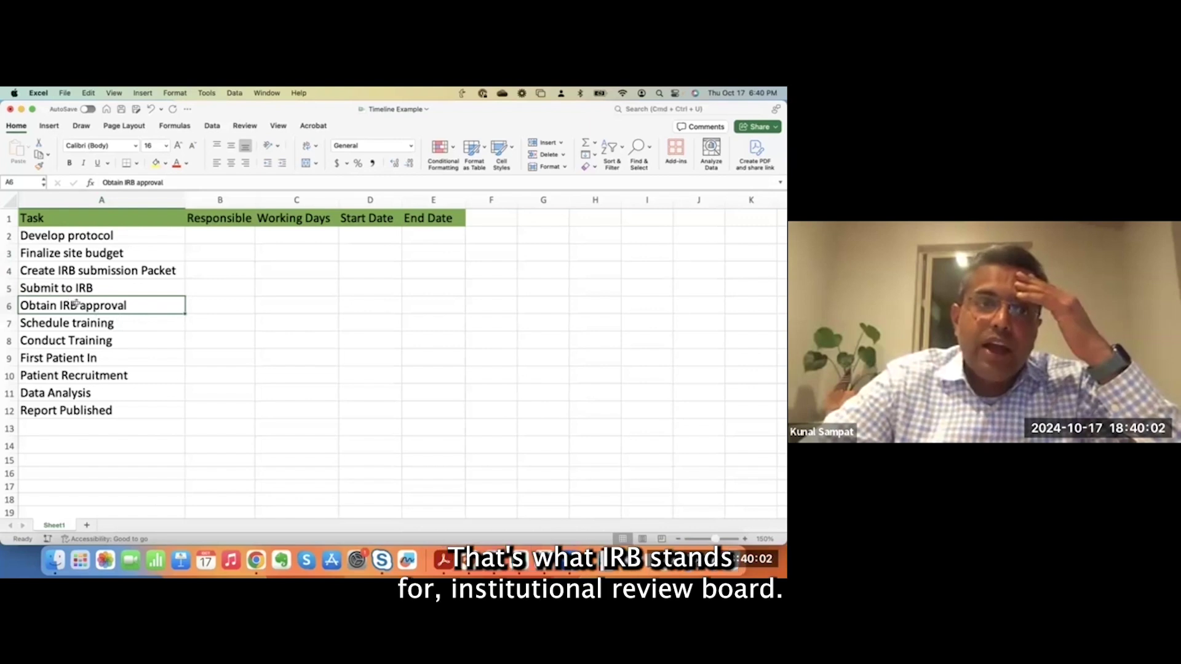
pyautogui.click(127, 323)
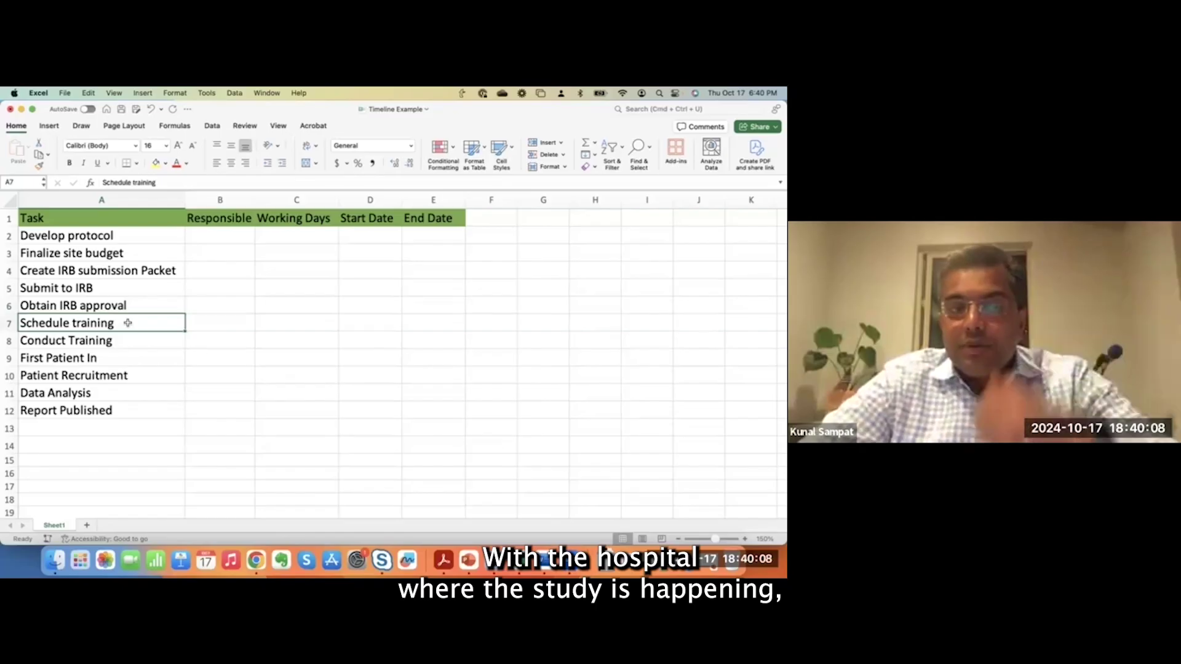
pyautogui.click(123, 342)
pyautogui.click(125, 356)
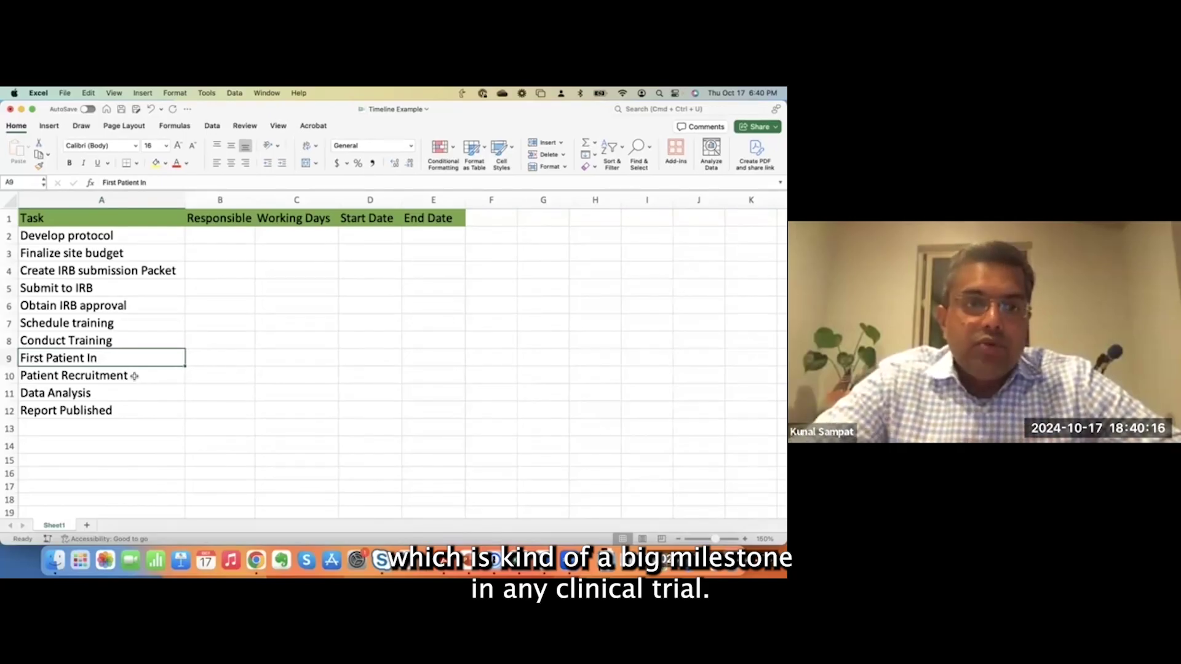
pyautogui.click(135, 376)
pyautogui.click(135, 394)
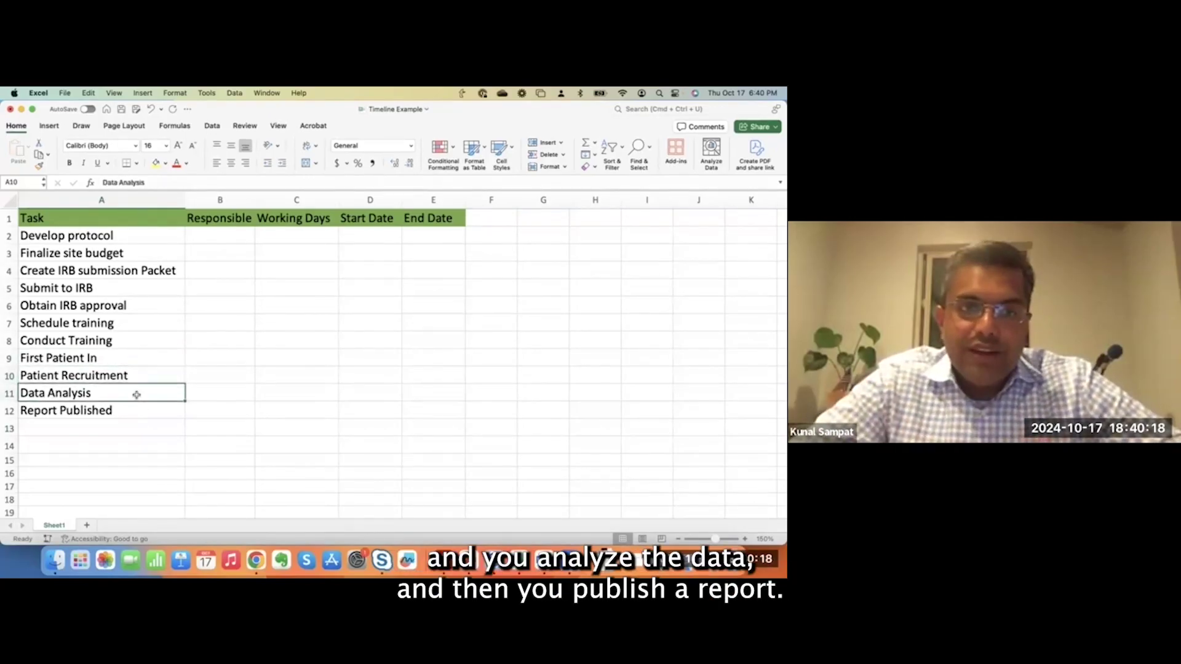
pyautogui.click(140, 408)
pyautogui.moveTo(166, 239); pyautogui.dragTo(158, 403)
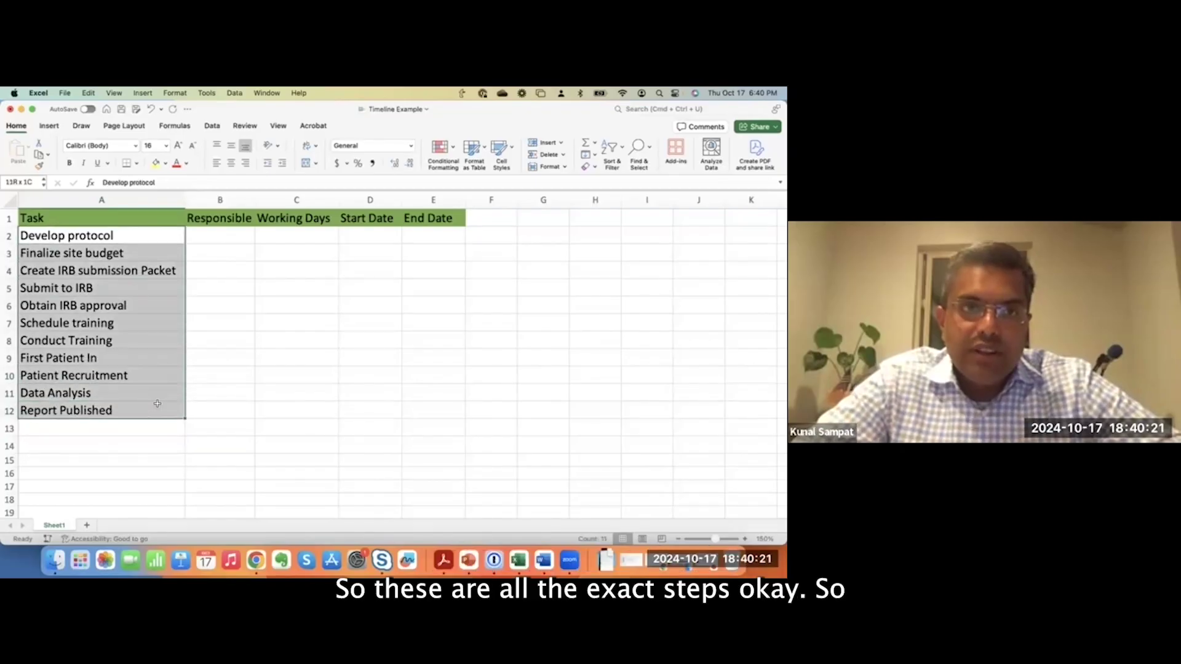
# Enter the responsible person's first name for the Develop protocol and Finalize site budget tasks
pyautogui.click(211, 328)
pyautogui.click(222, 237)
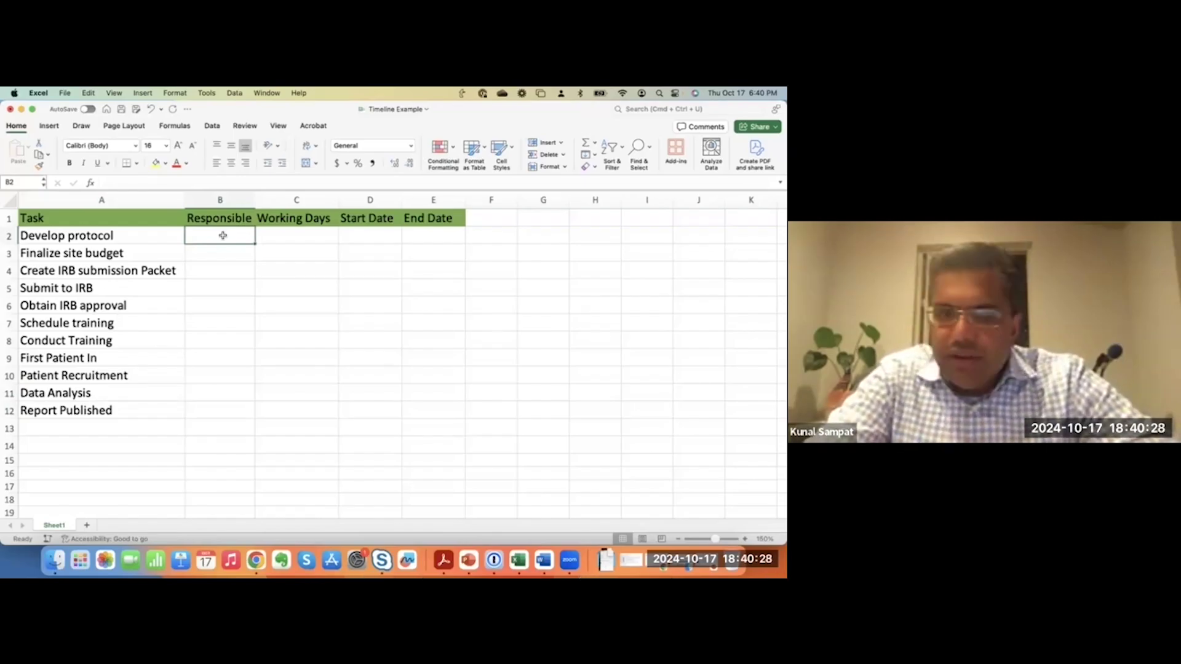
pyautogui.write('Desiree')
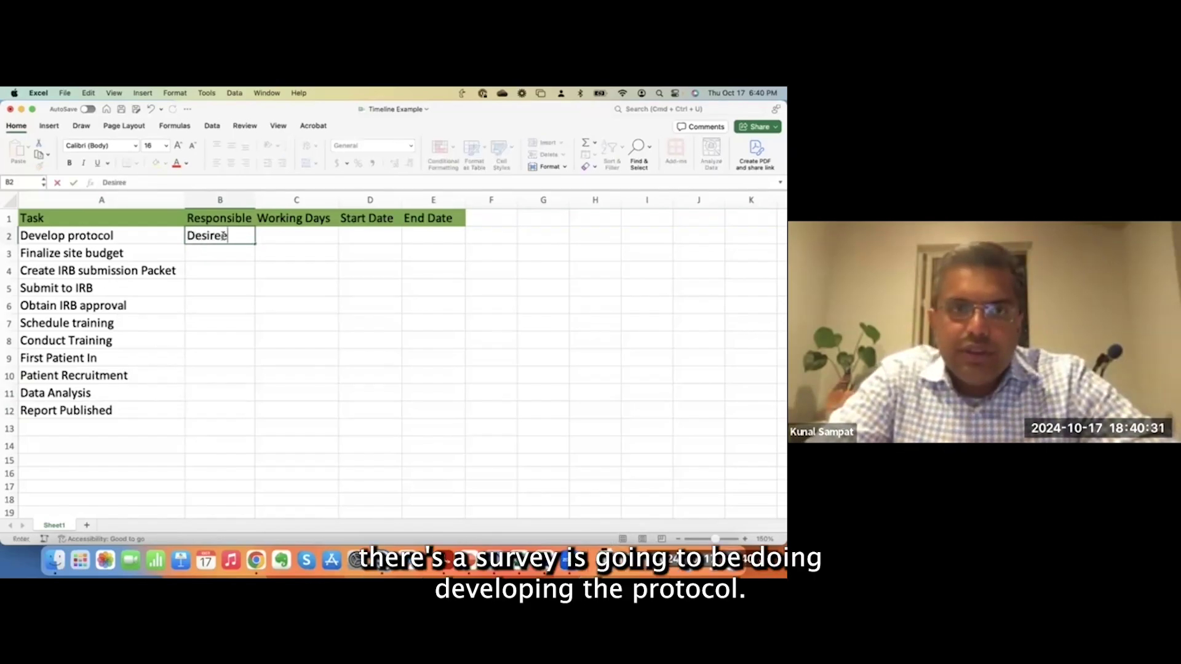
pyautogui.press('Return')
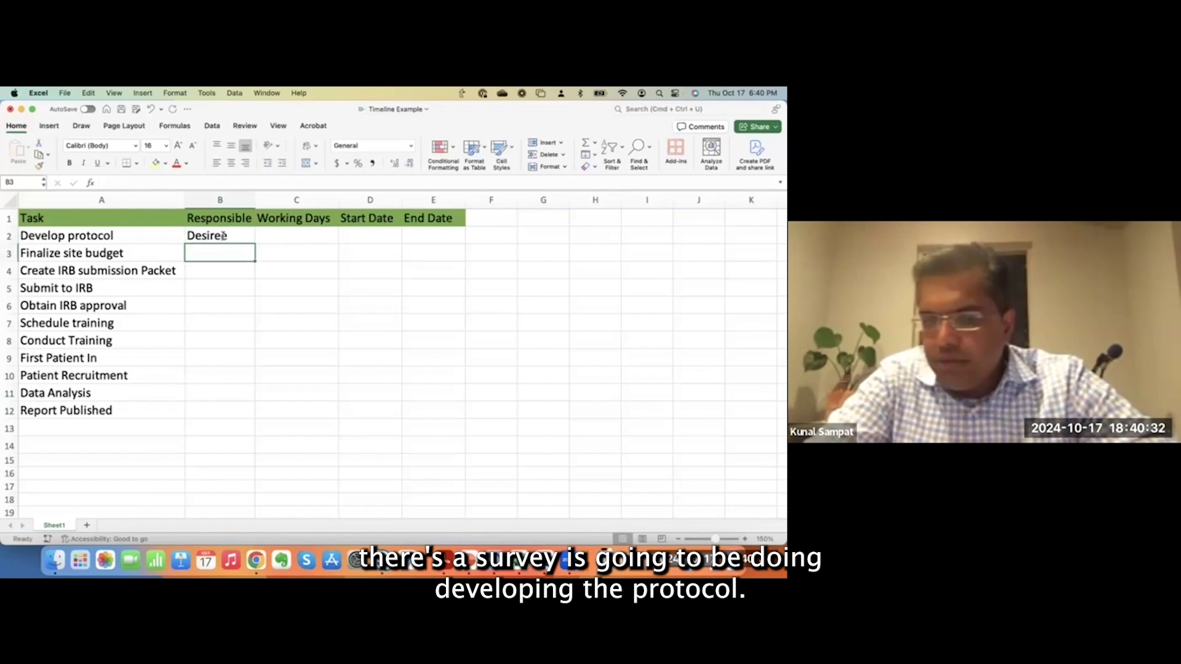
pyautogui.write('Kavit')
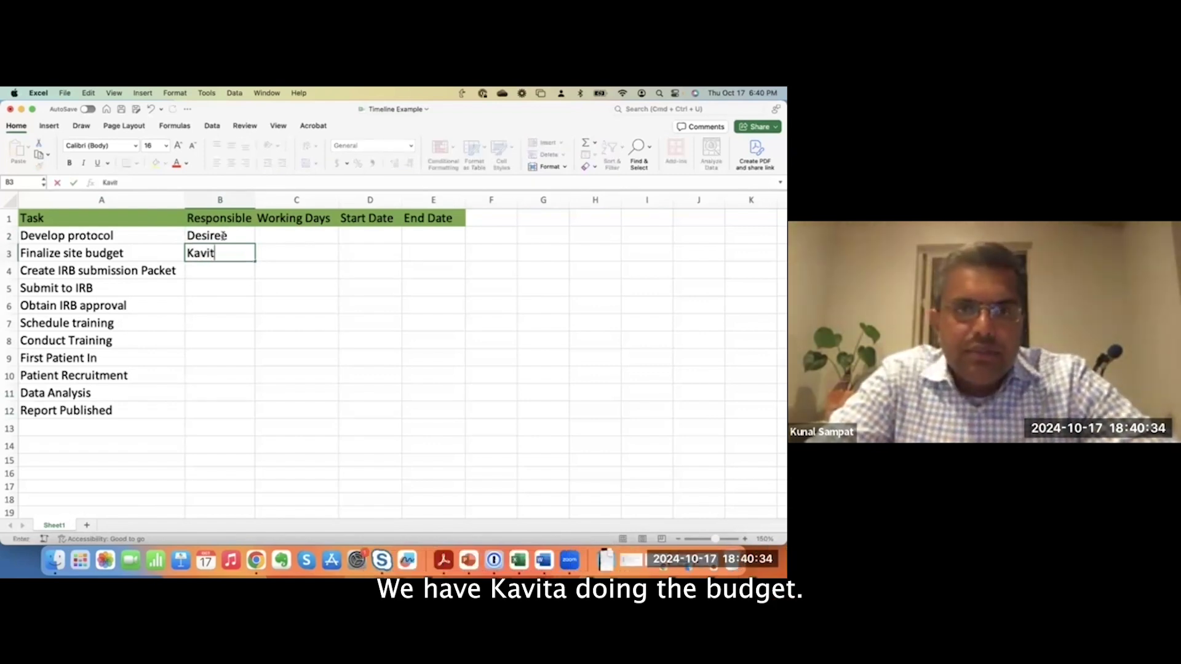
pyautogui.write('ha')
pyautogui.press('Return')
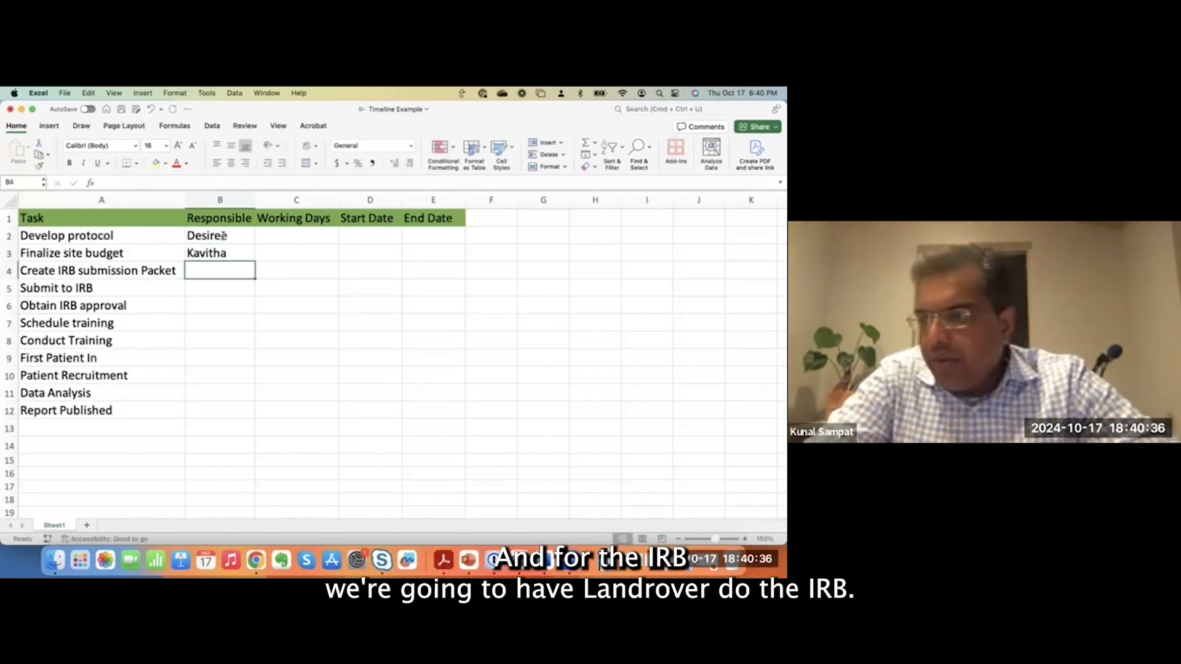
# Enter the same person's first name as responsible for creating the IRB submission packet, submitting to IRB and obtaining IRB approval
pyautogui.write('Lander')
pyautogui.press('Return')
pyautogui.write('Lan')
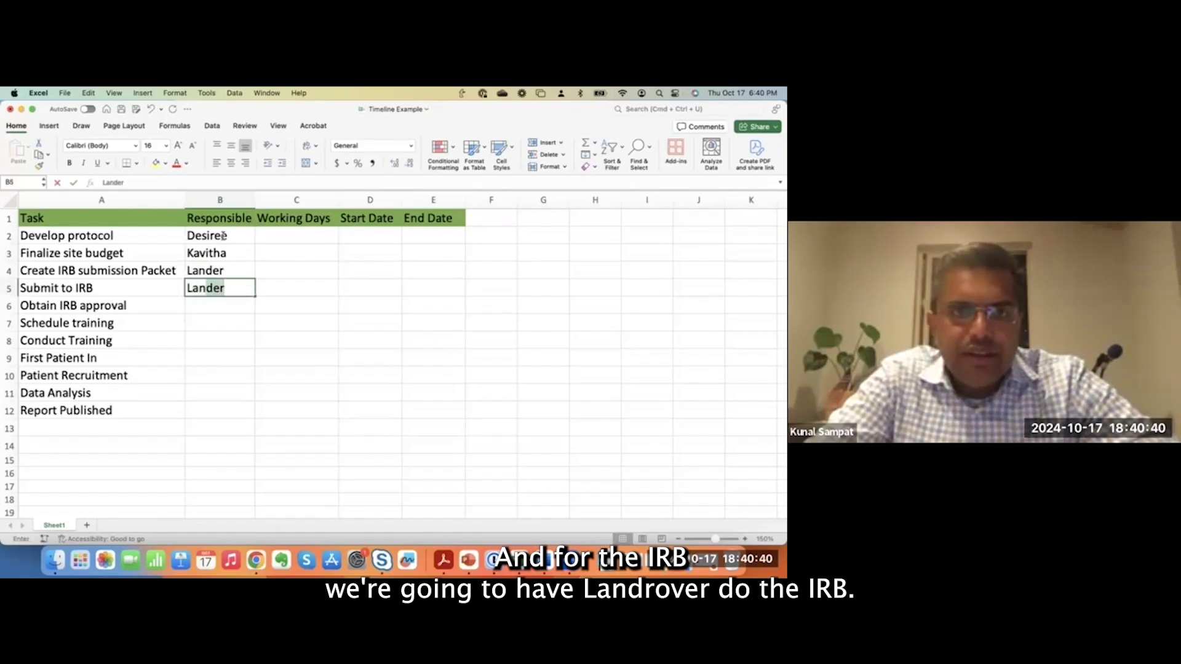
pyautogui.press('Return')
pyautogui.write('Lander')
pyautogui.press('Return')
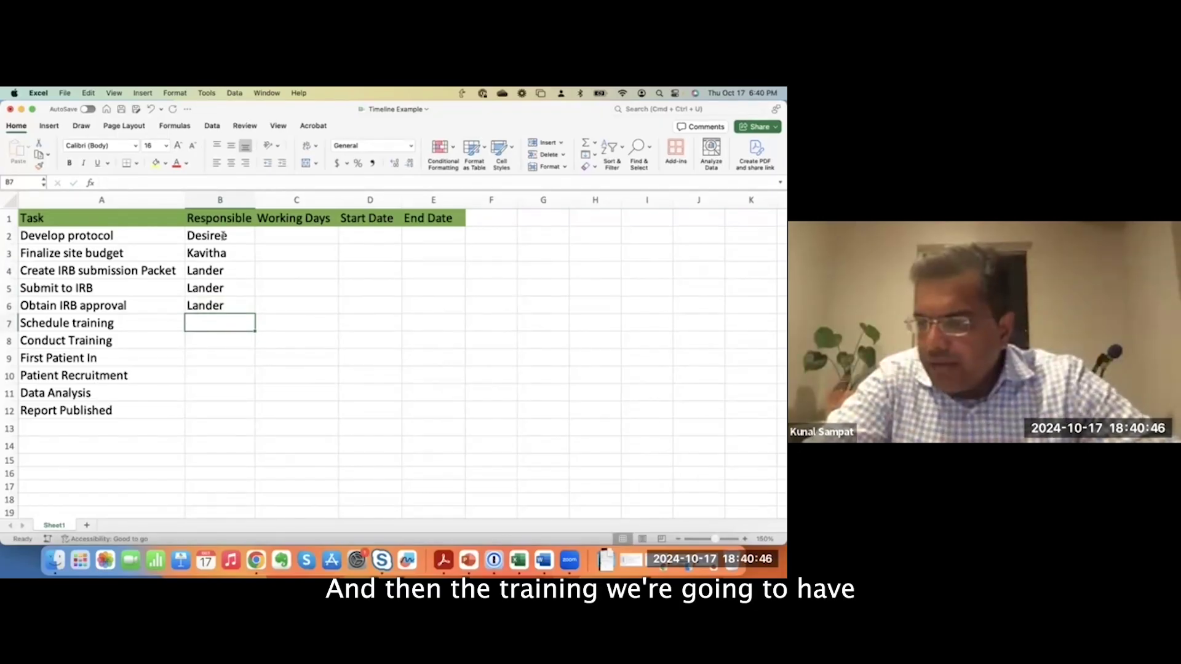
# Enter one person's first name as responsible for both the Schedule training and Conduct Training tasks
pyautogui.write('Deeksha')
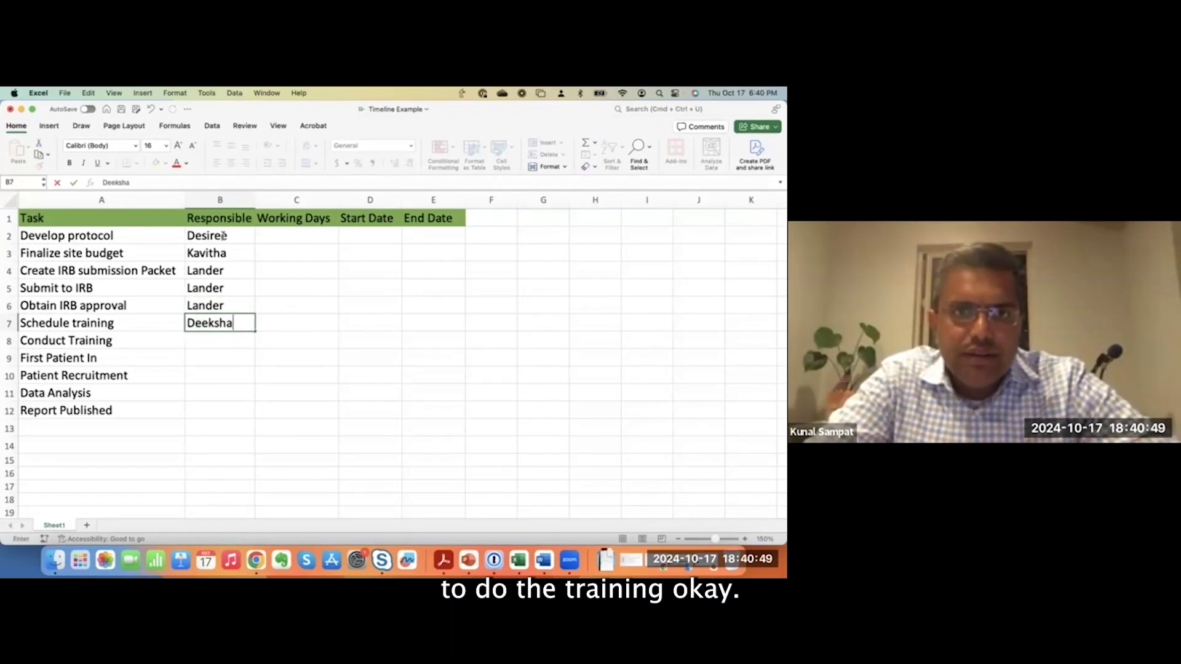
pyautogui.press('Return')
pyautogui.write('De')
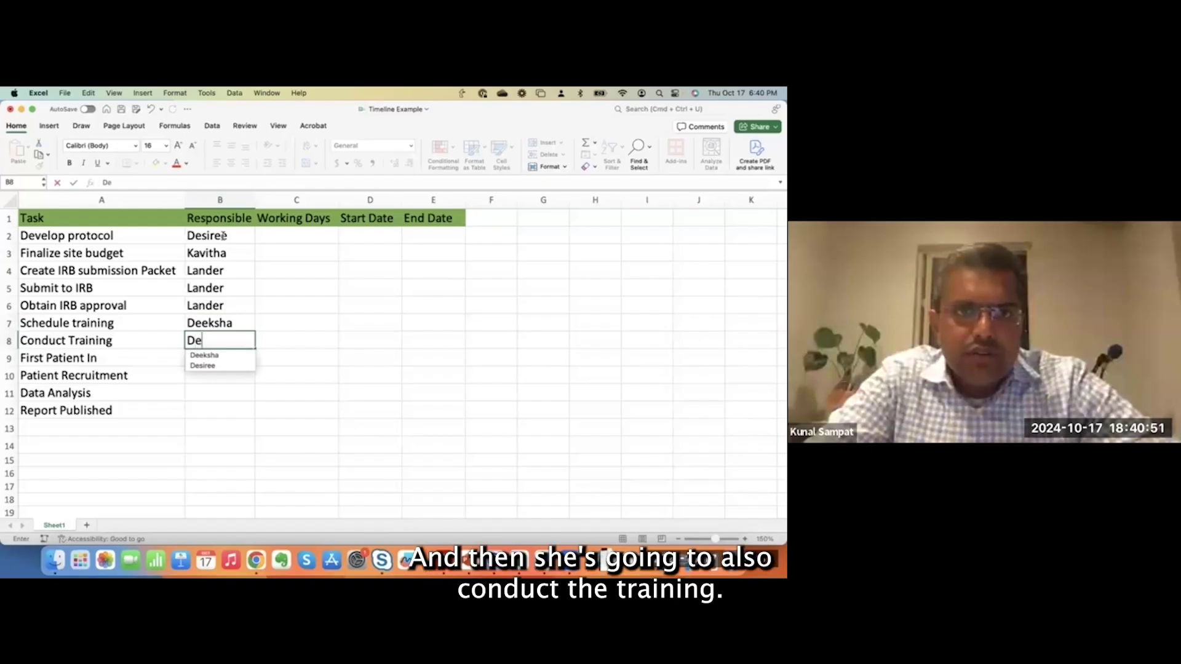
pyautogui.press('Down')
pyautogui.press('Return')
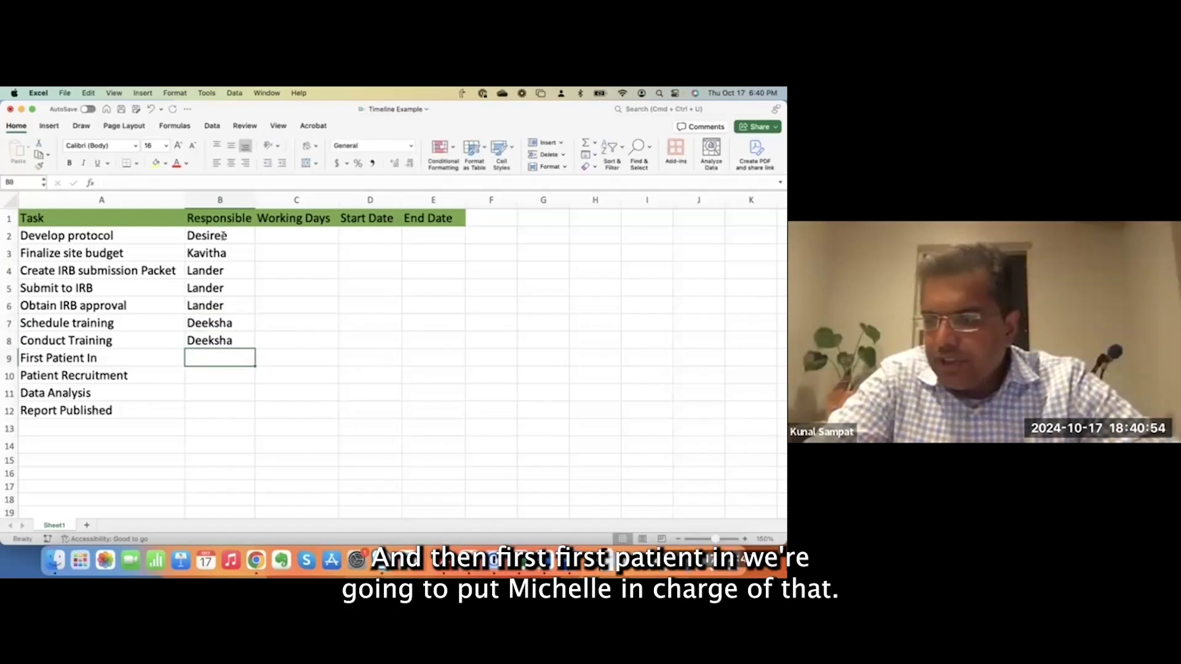
pyautogui.write('Vishal')
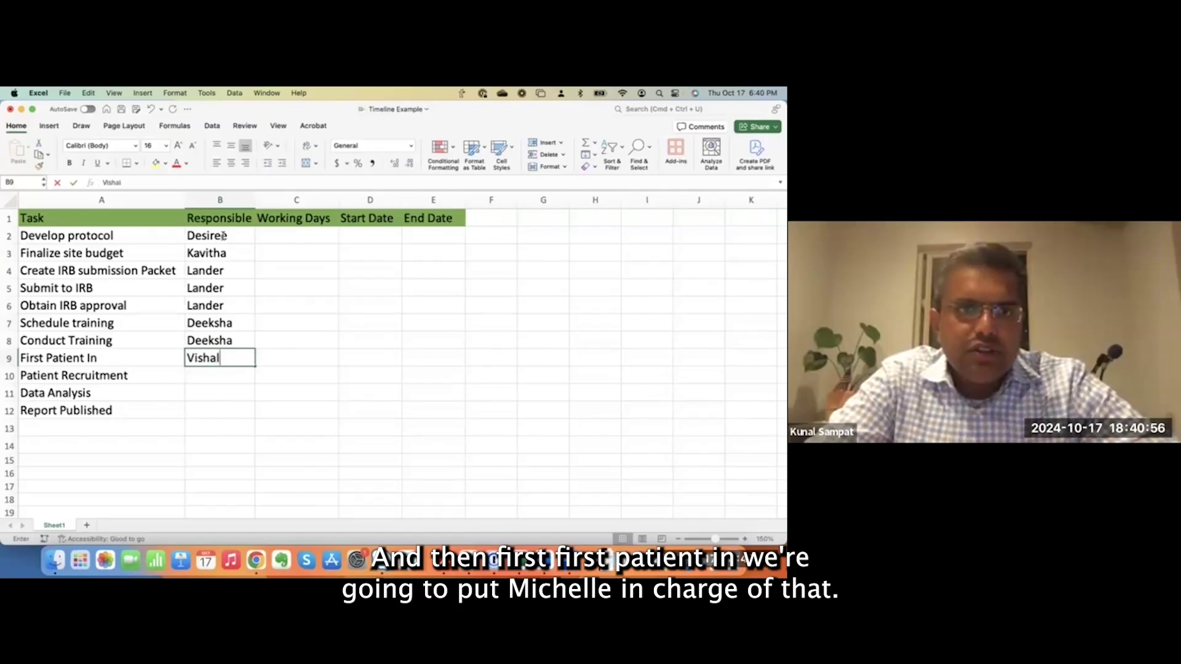
pyautogui.write('a')
pyautogui.press('BackSpace')
pyautogui.press('BackSpace')
pyautogui.press('BackSpace')
pyautogui.press('BackSpace')
pyautogui.press('BackSpace')
# Enter Site as responsible for the First Patient In and Patient Recruitment tasks
pyautogui.write('Site')
pyautogui.press('Return')
pyautogui.write('S')
pyautogui.press('Return')
# Enter the responsible person's first name for the Data Analysis and Report Published tasks, and select the assignments in B2:B12
pyautogui.write('Vishal')
pyautogui.press('Return')
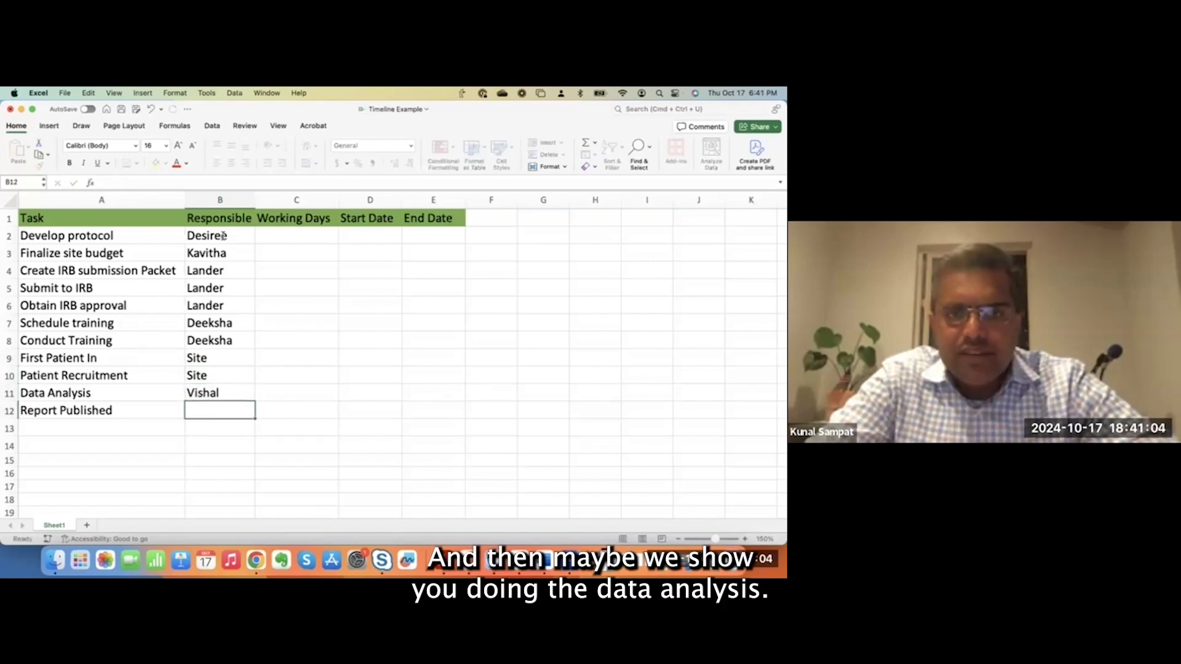
pyautogui.write('Ria')
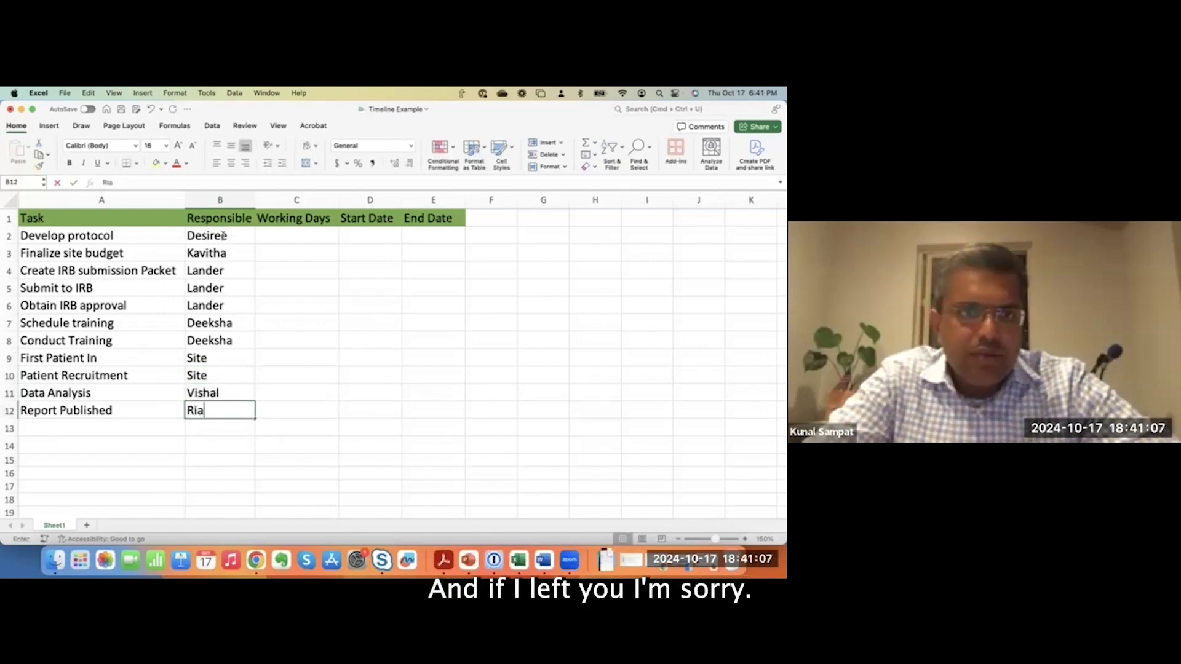
pyautogui.press('Return')
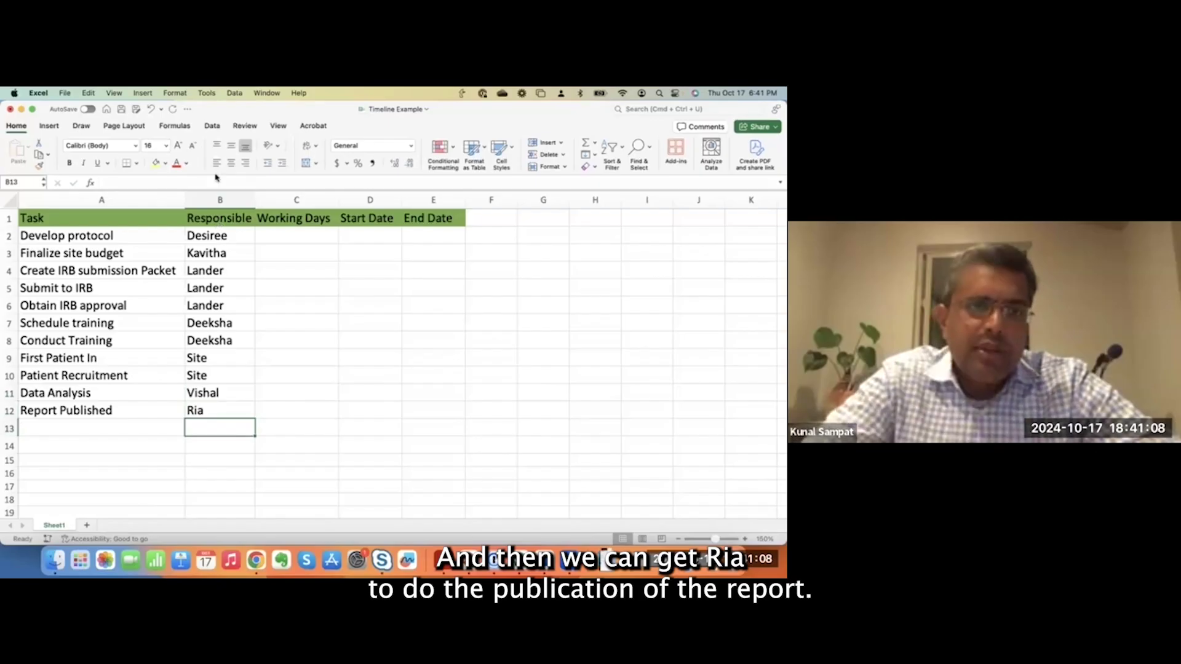
pyautogui.moveTo(214, 238); pyautogui.dragTo(219, 411)
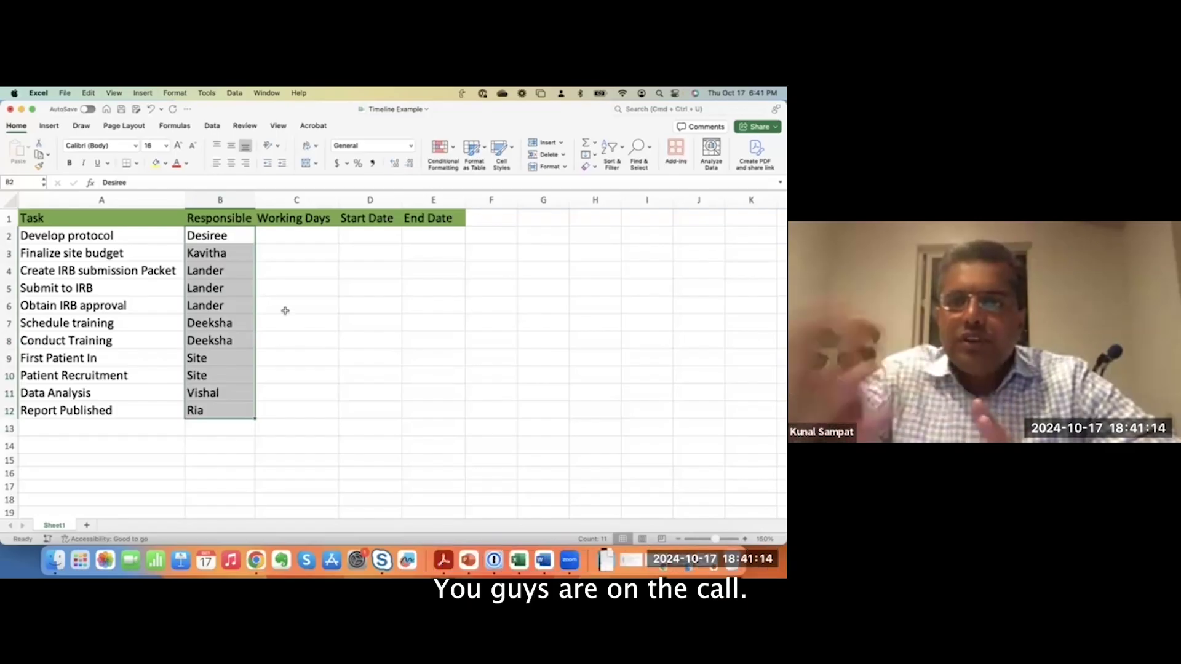
# Enter 40 as the working days for the Develop protocol task
pyautogui.click(285, 311)
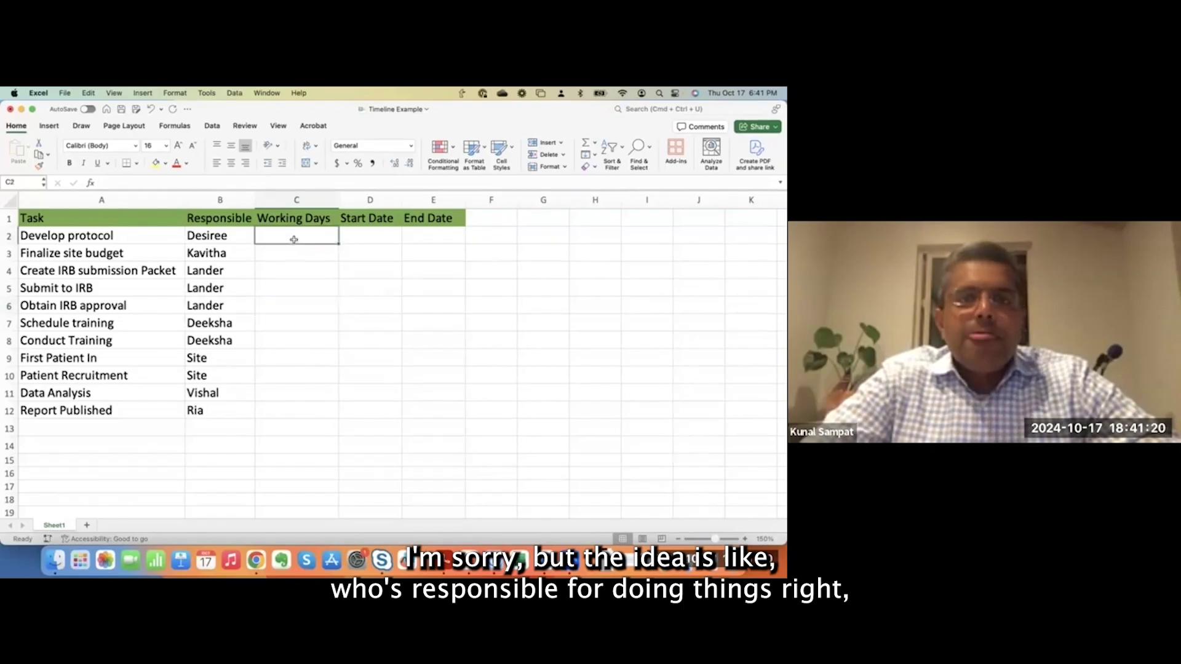
pyautogui.click(294, 240)
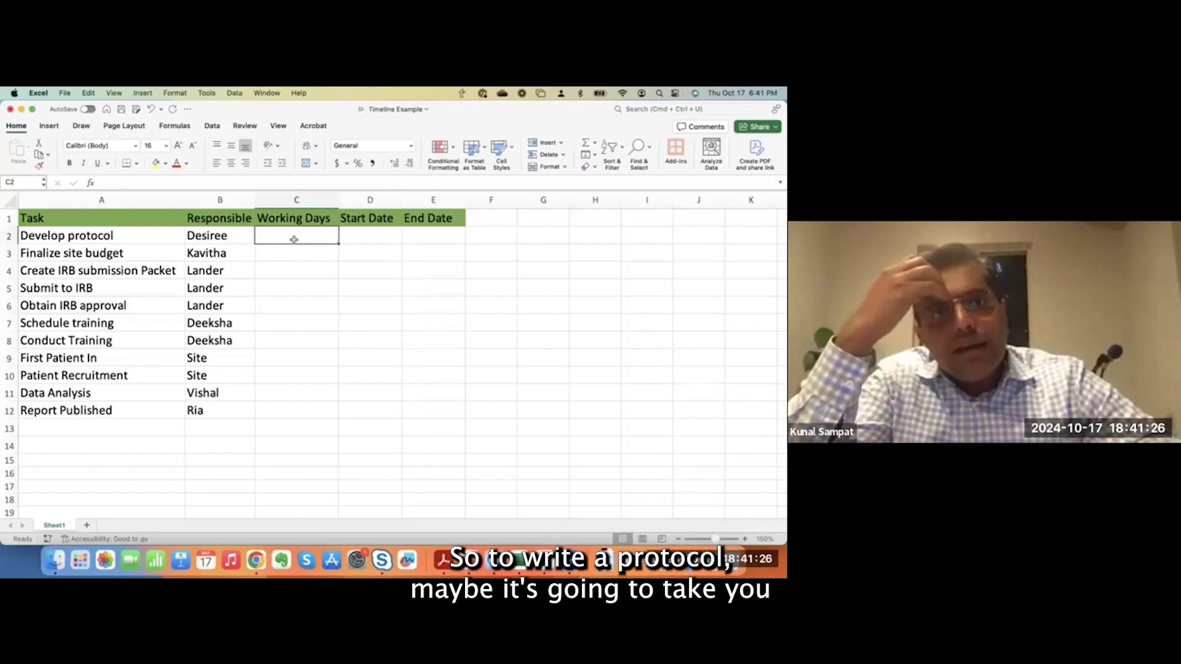
pyautogui.write('40')
pyautogui.press('Return')
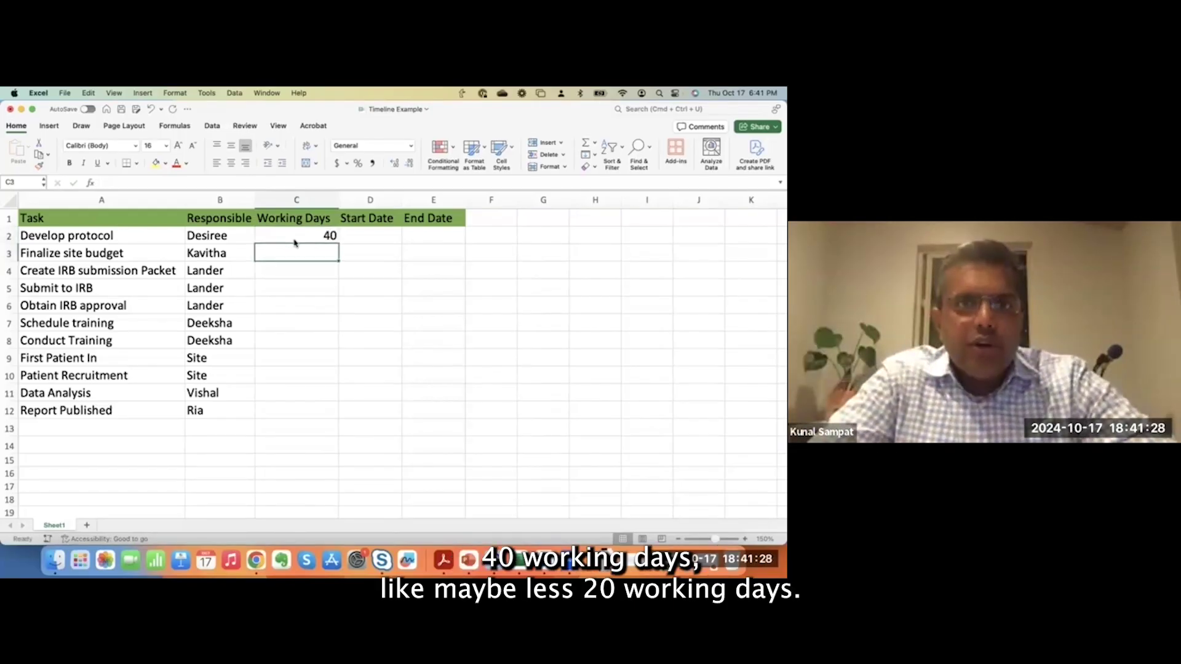
# Set the working days to 20 for Develop protocol and 5 for Finalize site budget
pyautogui.click(295, 242)
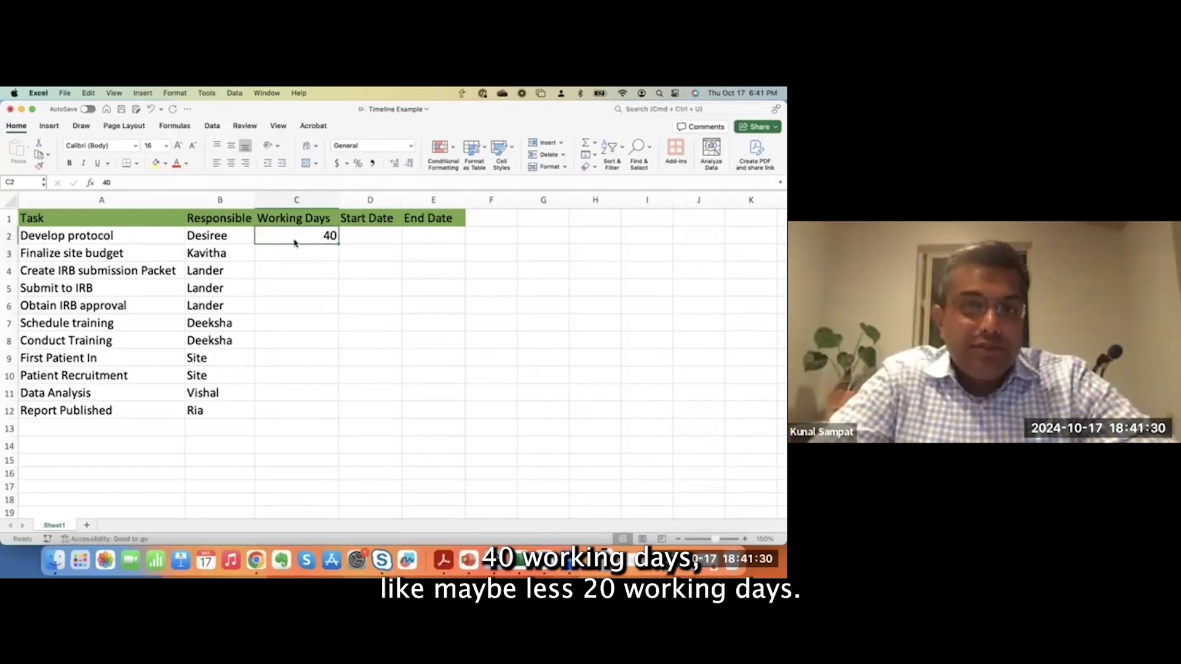
pyautogui.press('BackSpace')
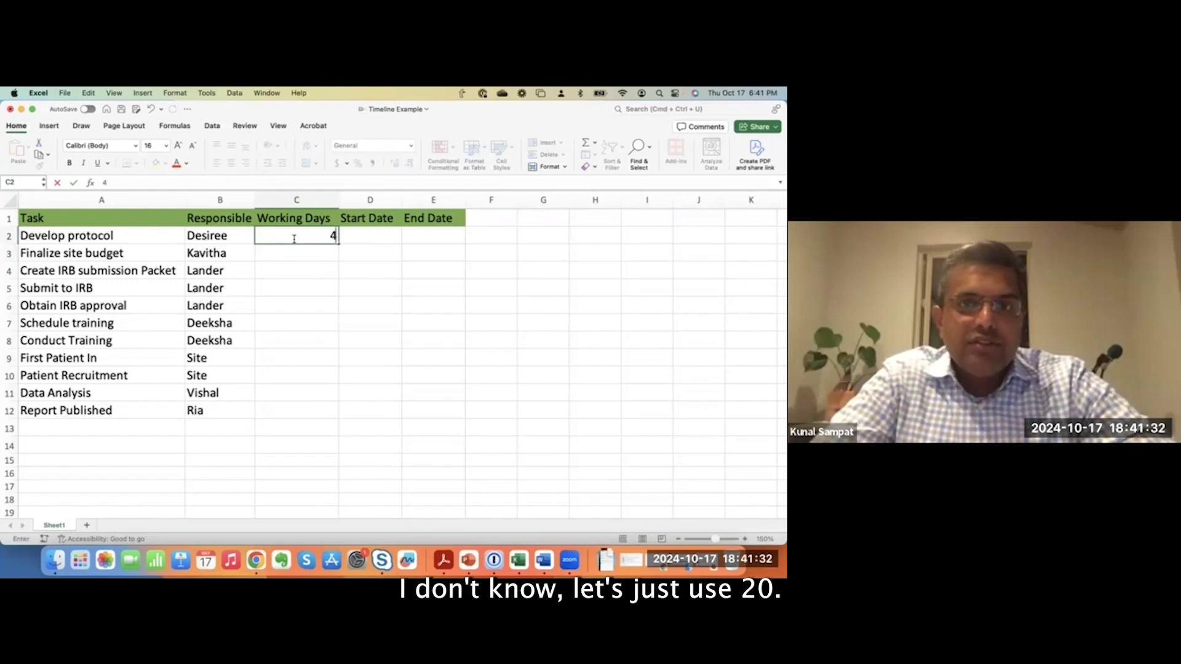
pyautogui.write('20')
pyautogui.press('Return')
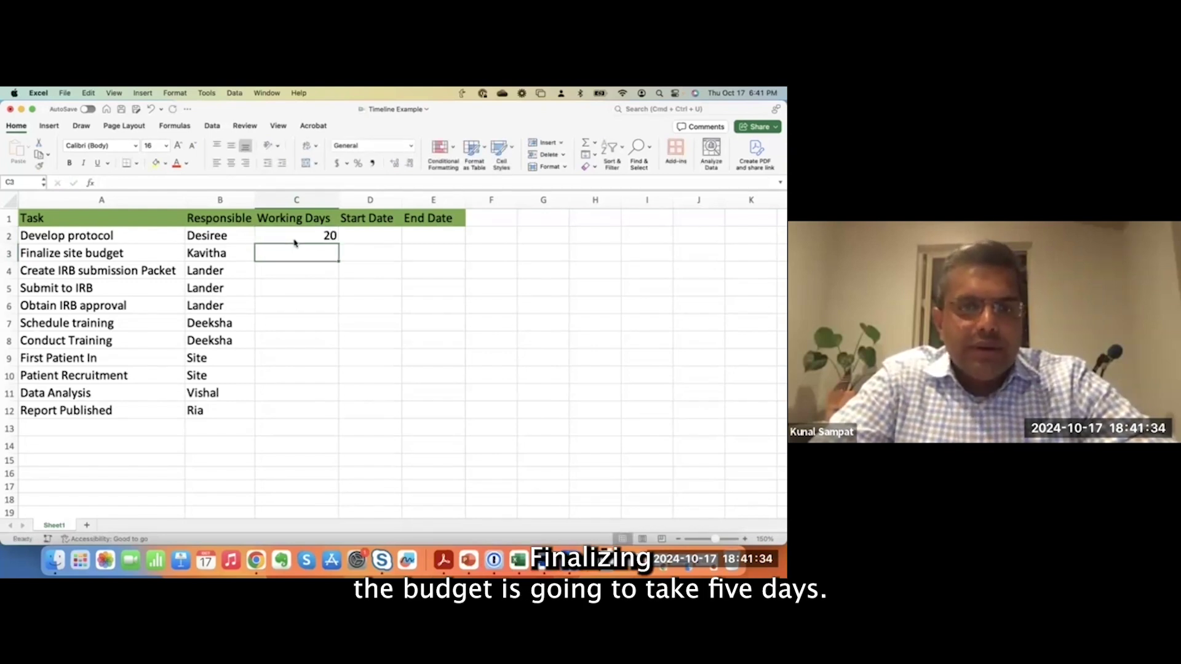
pyautogui.write('5')
pyautogui.press('Return')
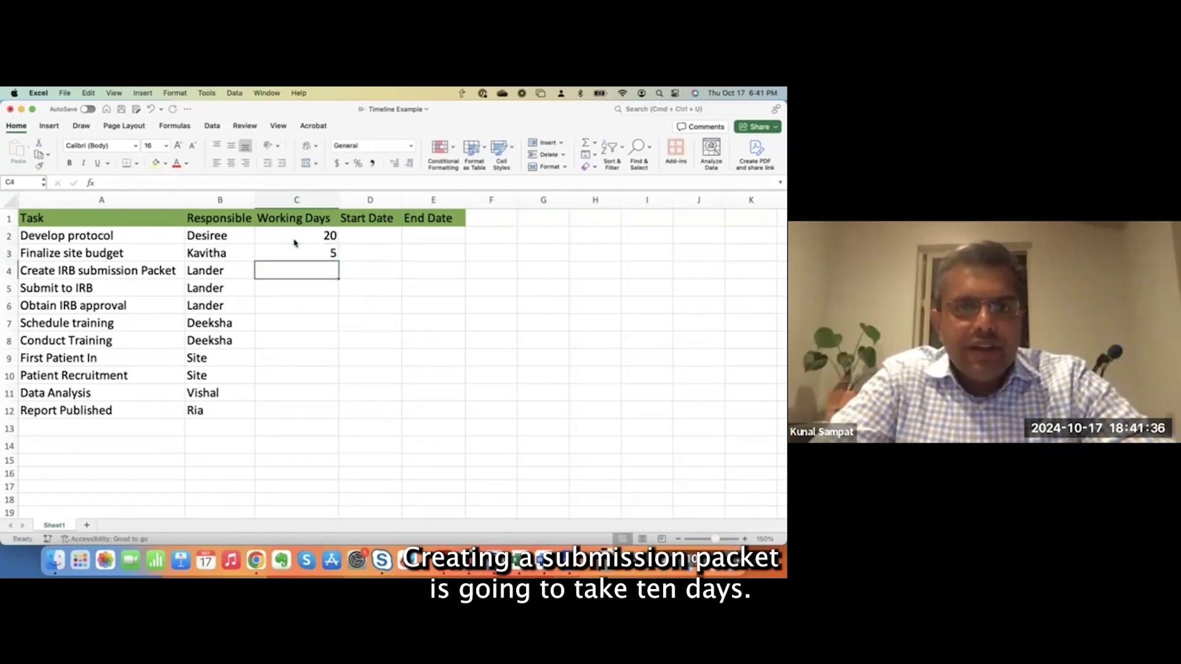
# Enter working days of 10 for Create IRB submission Packet, 1 for Submit to IRB, 10 for Obtain IRB approval and 5 for Schedule training
pyautogui.write('10')
pyautogui.press('Return')
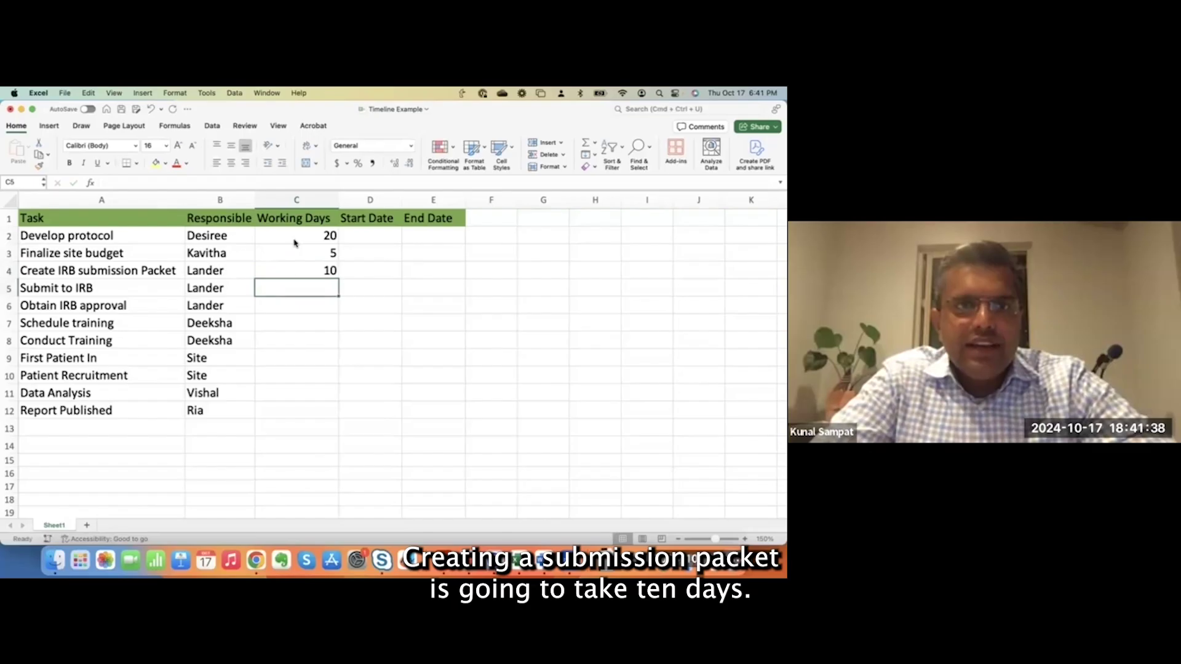
pyautogui.write('1')
pyautogui.press('Return')
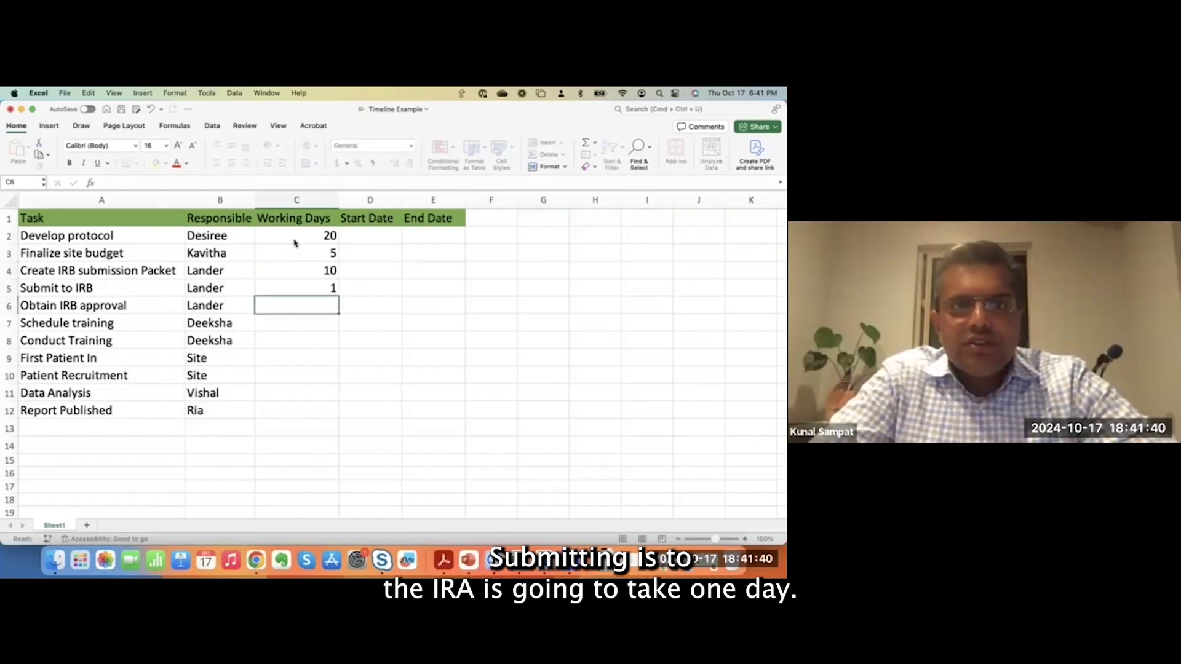
pyautogui.write('10')
pyautogui.press('Return')
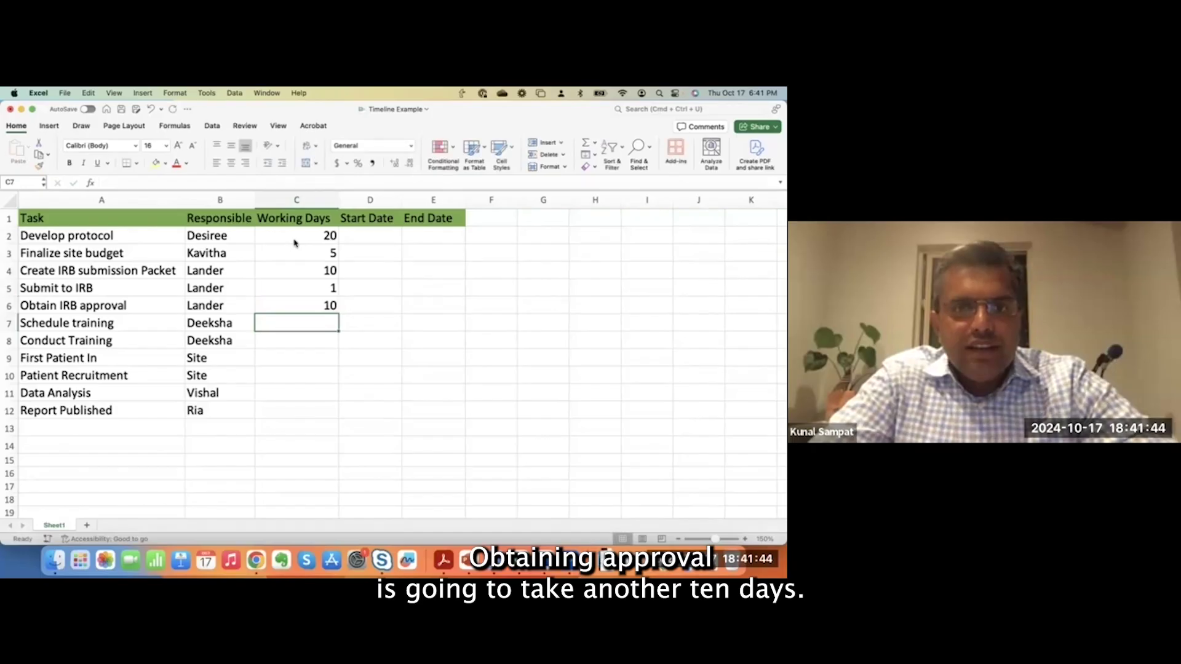
pyautogui.write('5')
pyautogui.press('Return')
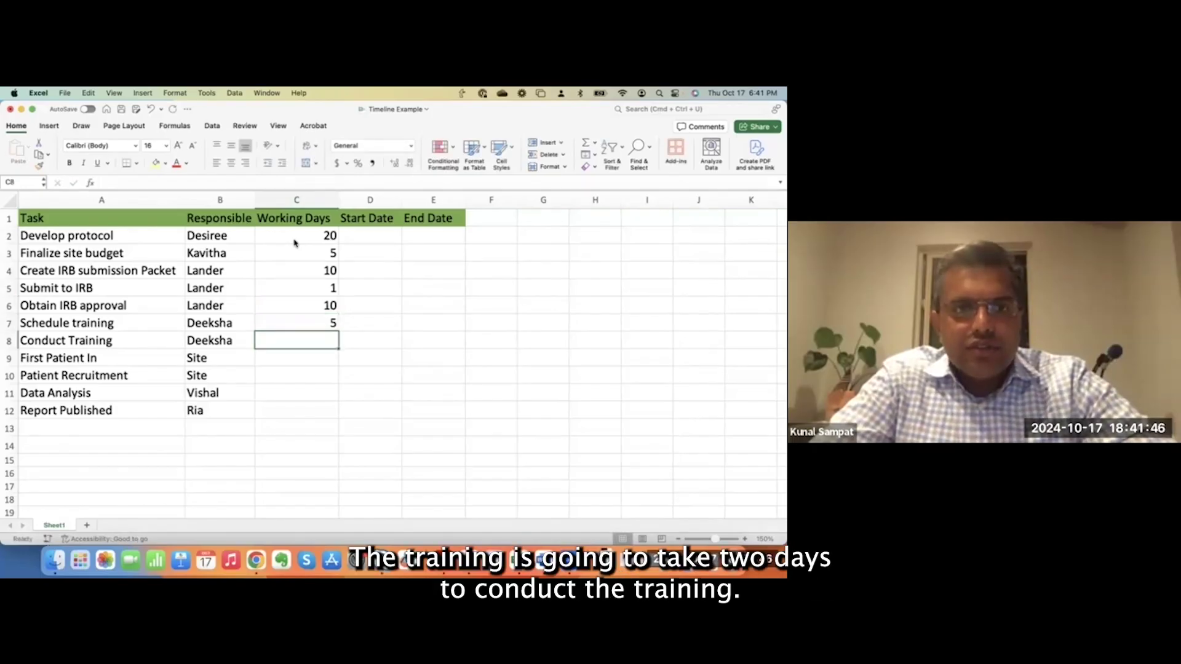
# Enter working days of 2 for Conduct Training and 1 for First Patient In
pyautogui.write('2')
pyautogui.press('Return')
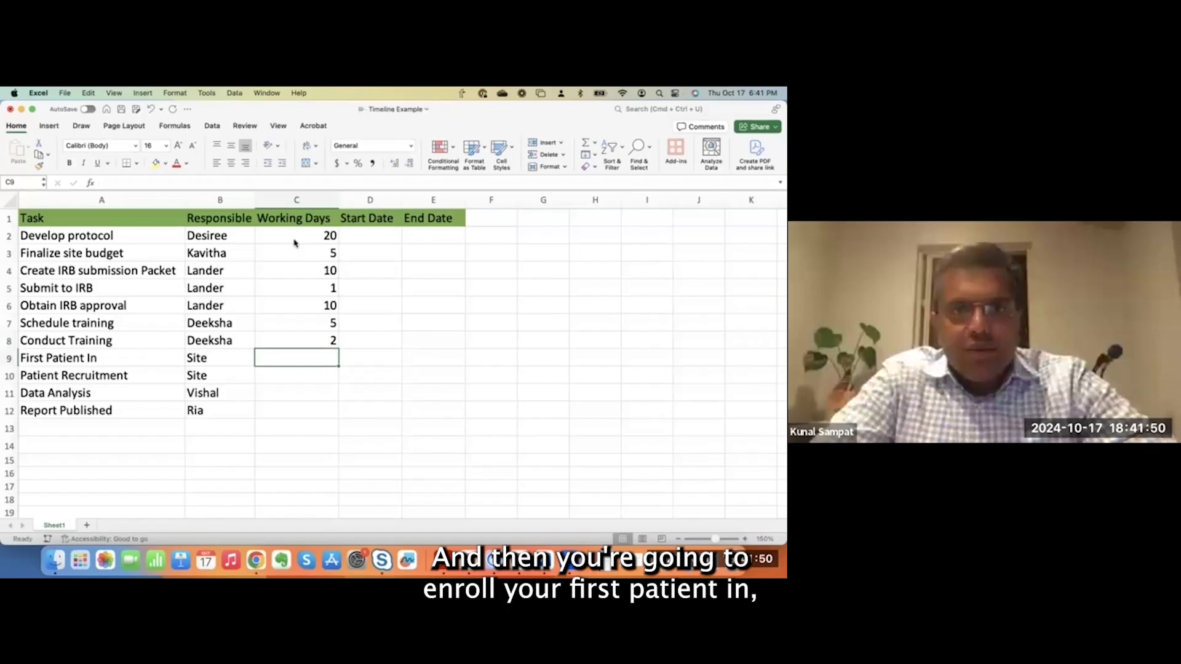
pyautogui.write('1')
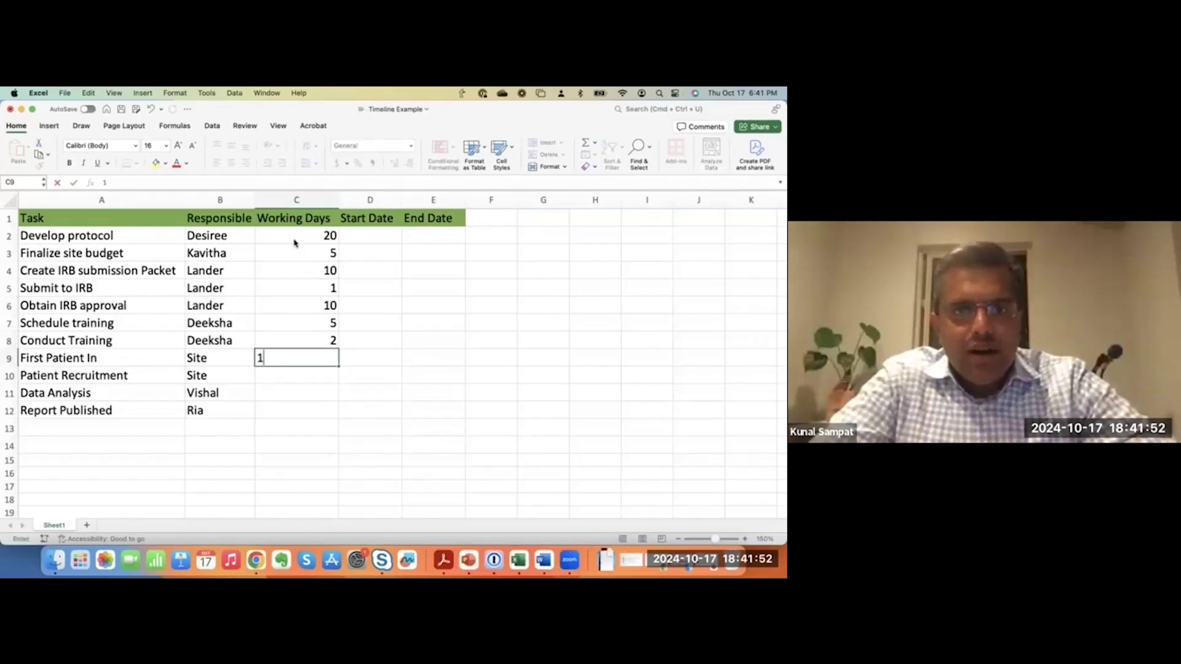
pyautogui.press('Return')
pyautogui.press('Up')
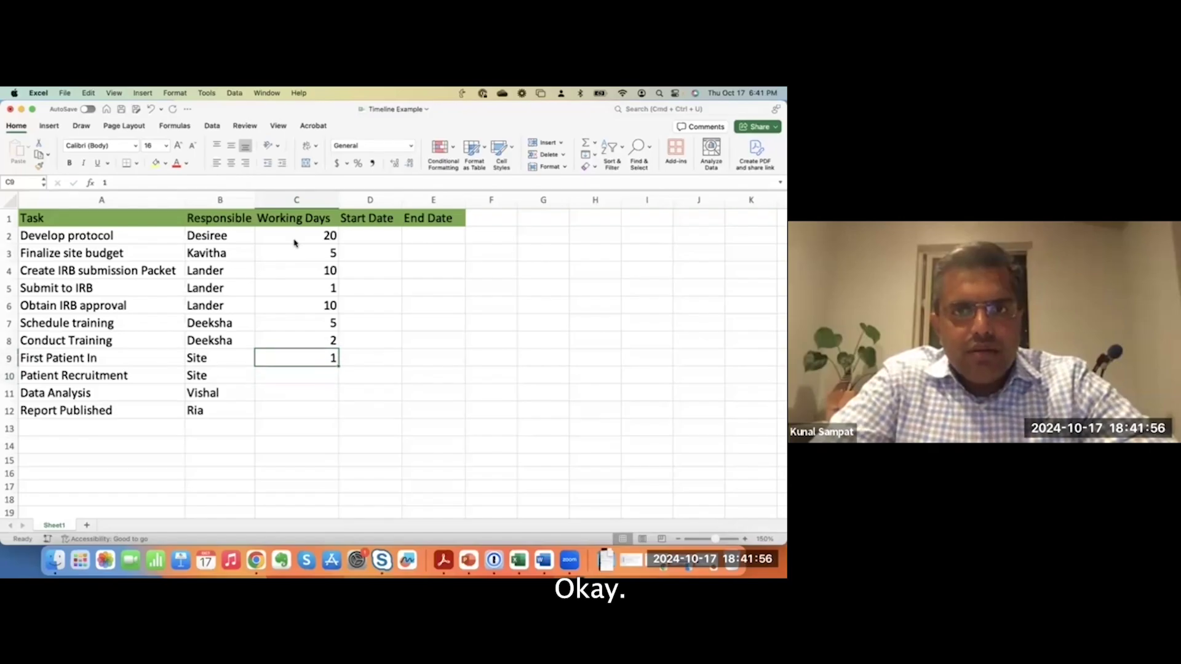
pyautogui.press('Down')
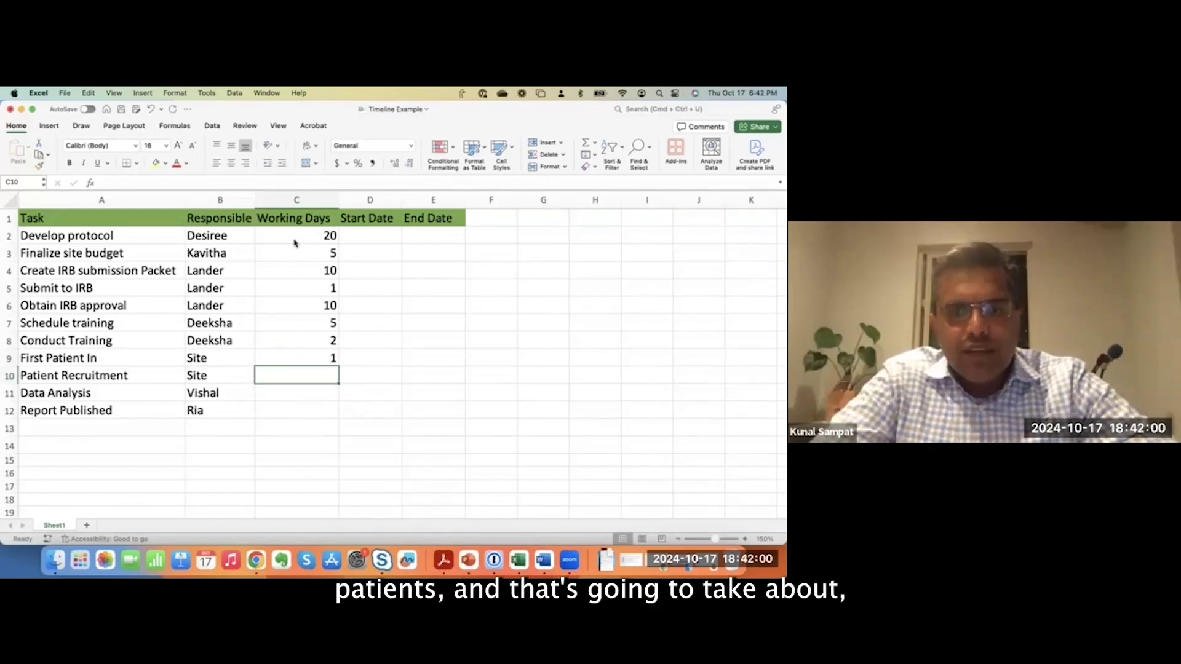
# Enter 100 as the working days for the Patient Recruitment task
pyautogui.write('1')
pyautogui.press('BackSpace')
pyautogui.write('80')
pyautogui.press('BackSpace')
pyautogui.press('BackSpace')
pyautogui.write('90')
pyautogui.press('BackSpace')
pyautogui.write('1000')
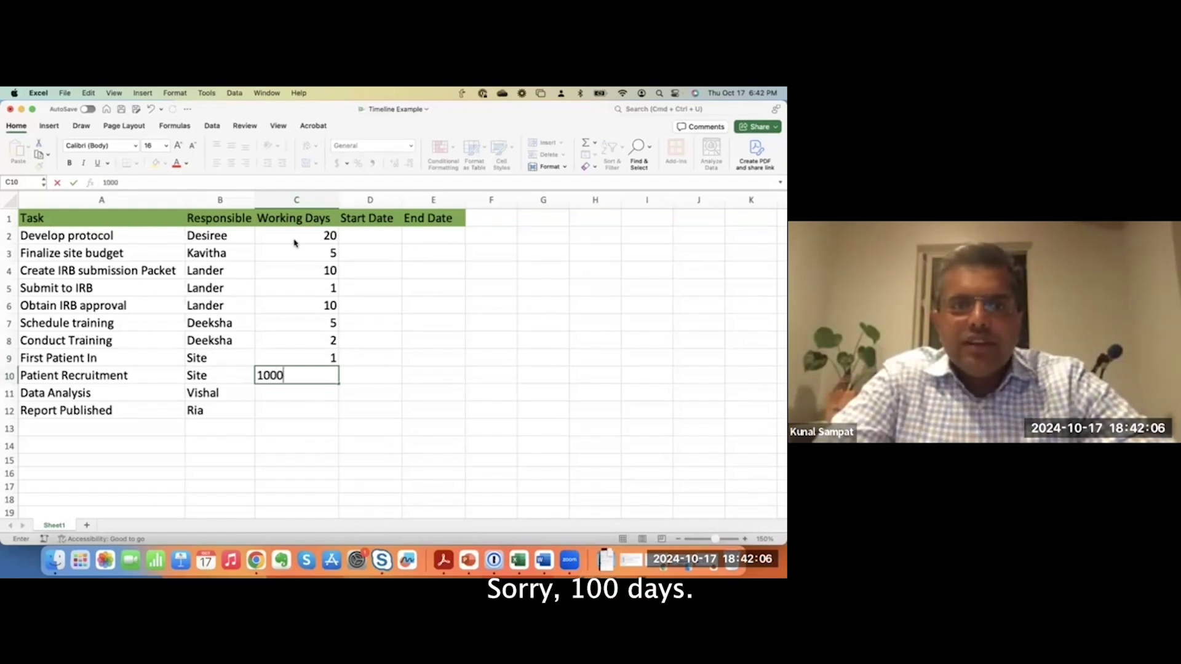
pyautogui.press('Return')
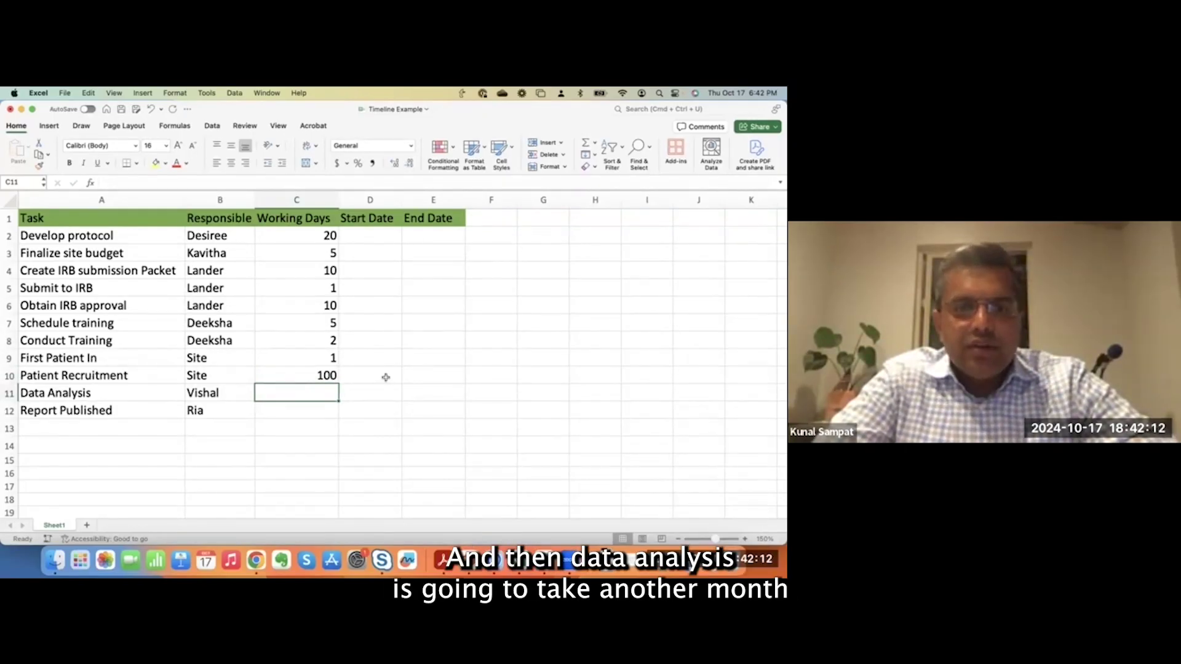
# Enter 30 working days each for the Data Analysis and Report Published tasks
pyautogui.write('30')
pyautogui.press('Return')
pyautogui.write('30')
pyautogui.press('Return')
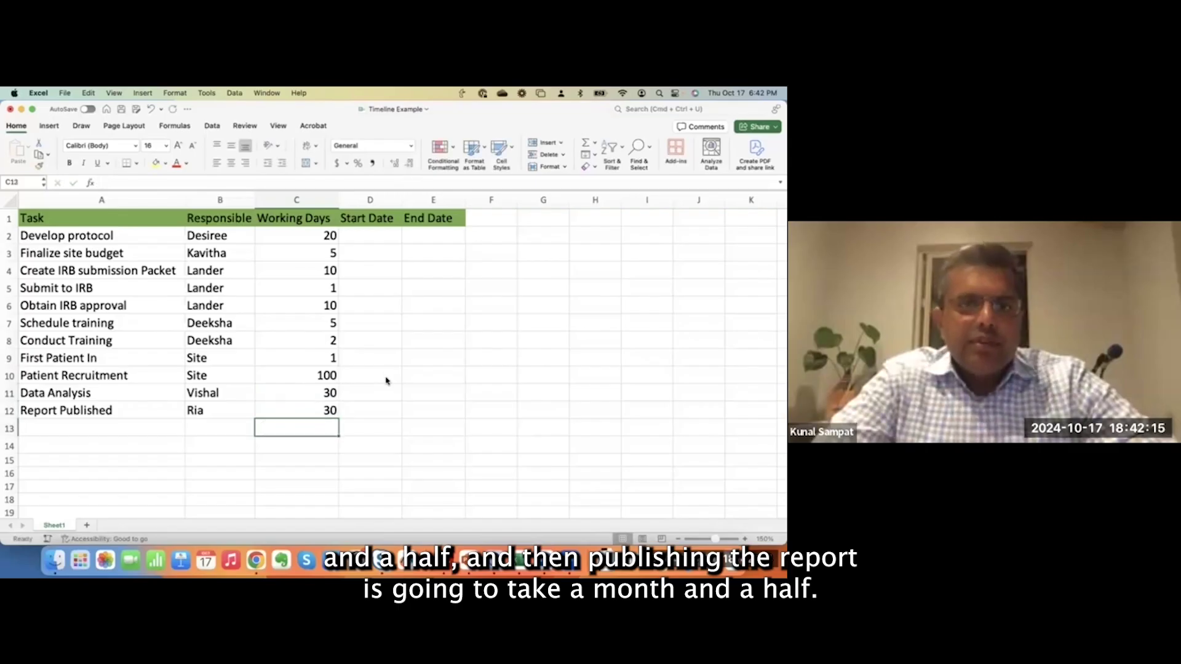
# Enter October 17, 2024 as the start date of the Develop protocol task
pyautogui.click(366, 237)
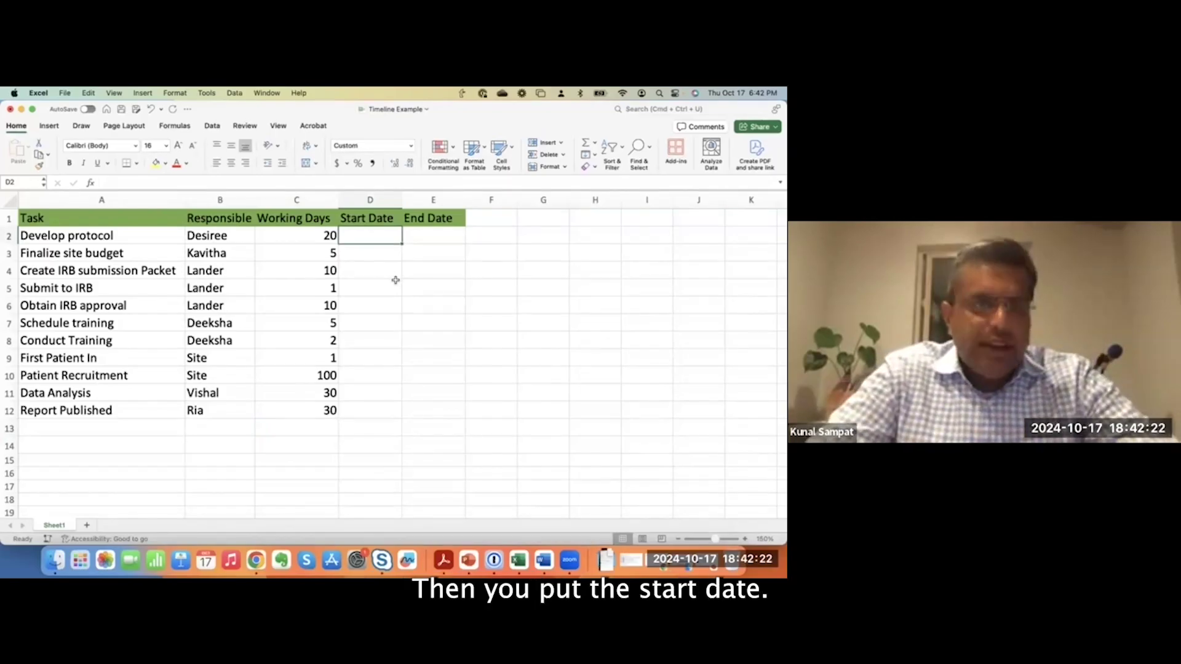
pyautogui.write('October 17, 2024')
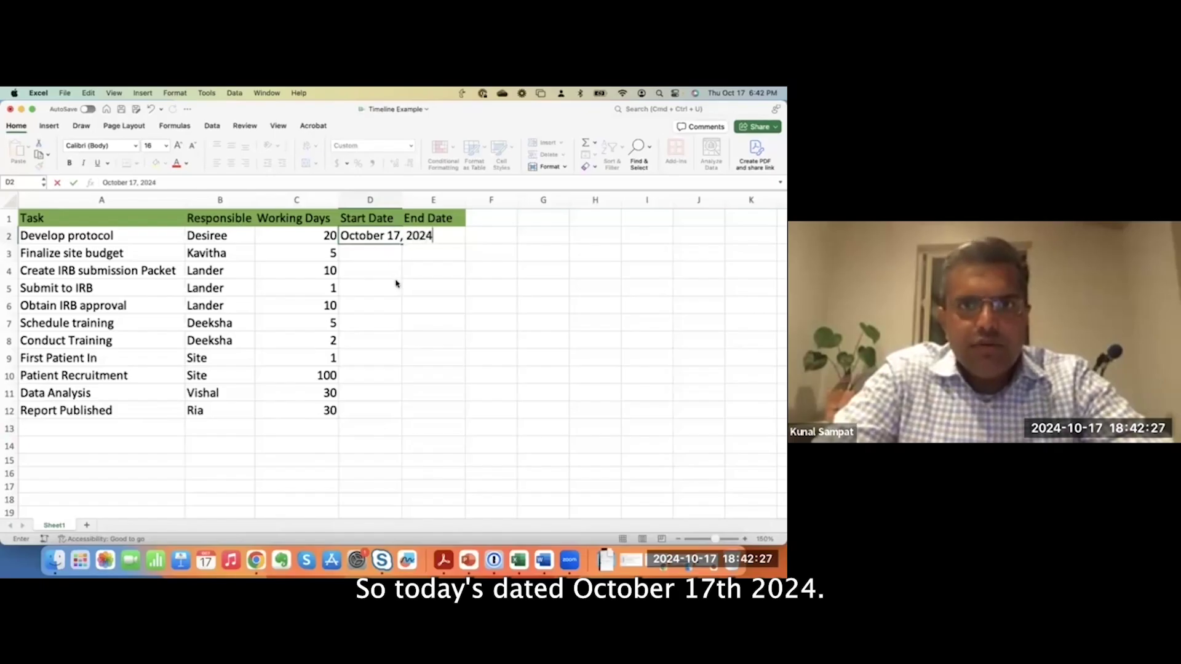
pyautogui.press('Return')
# Calculate the Develop protocol end date in E2 with =WORKDAY(D2,C2)
pyautogui.click(411, 236)
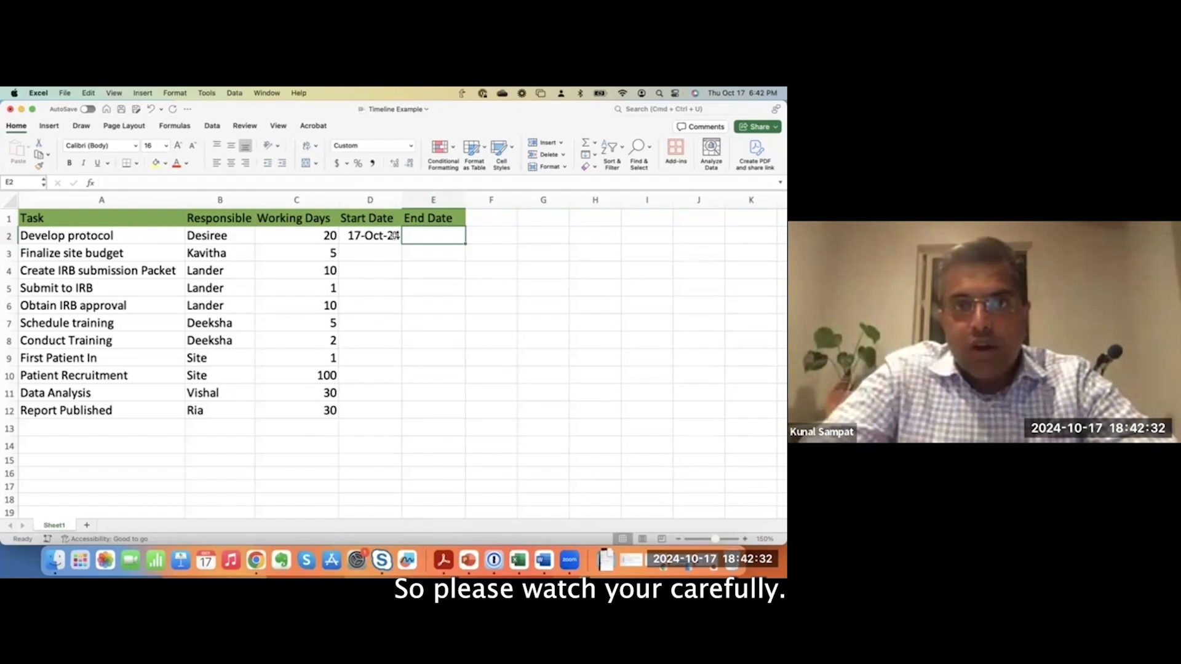
pyautogui.write('=')
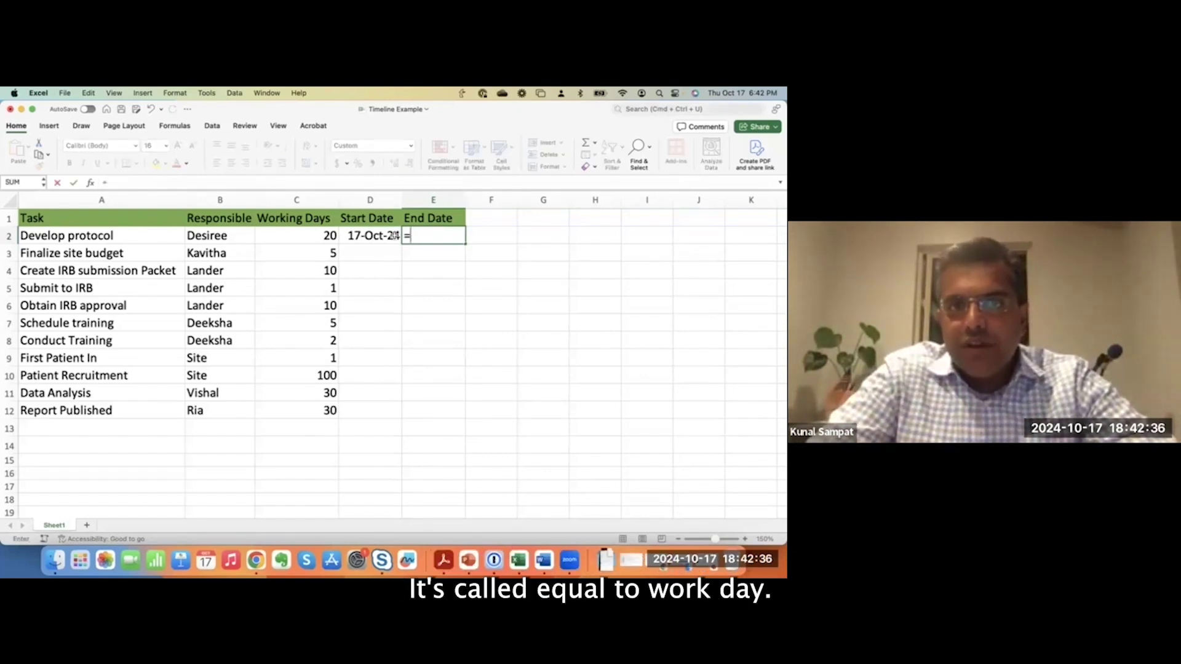
pyautogui.write('work')
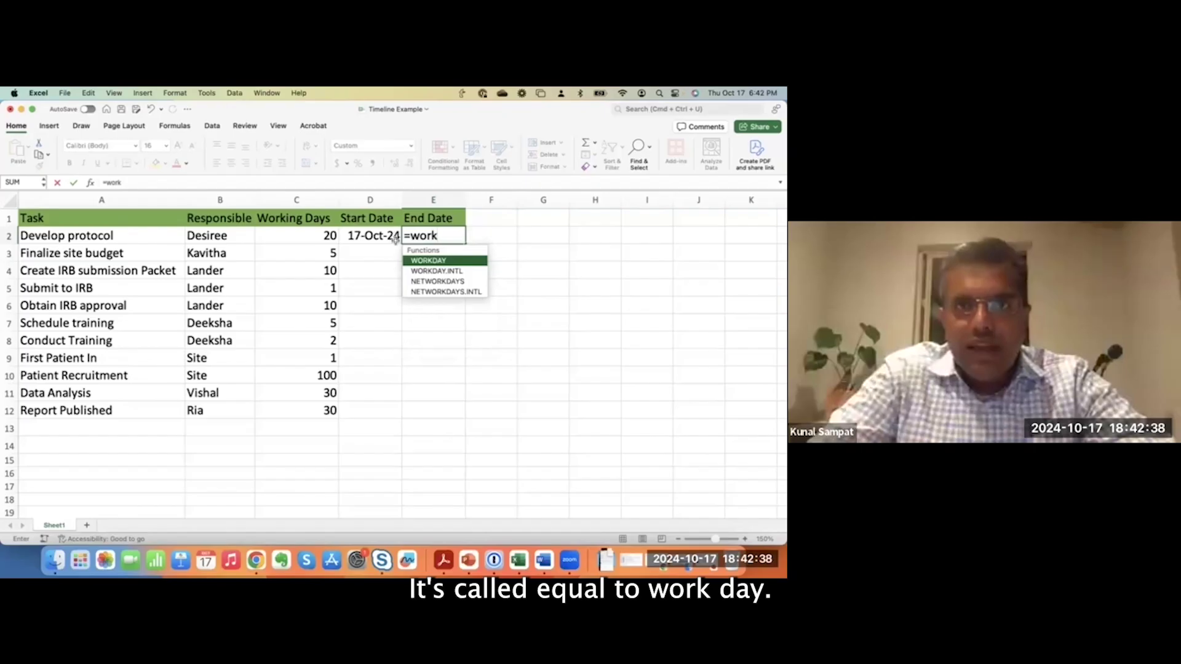
pyautogui.doubleClick(426, 261)
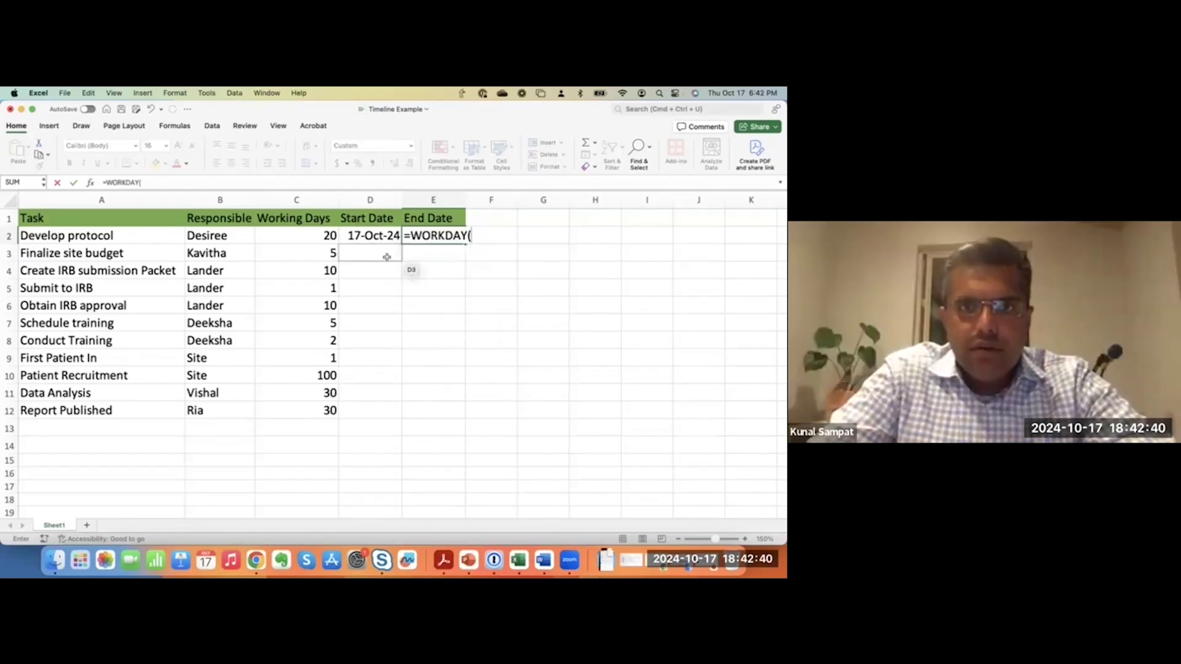
pyautogui.click(376, 237)
pyautogui.write(',')
pyautogui.click(329, 235)
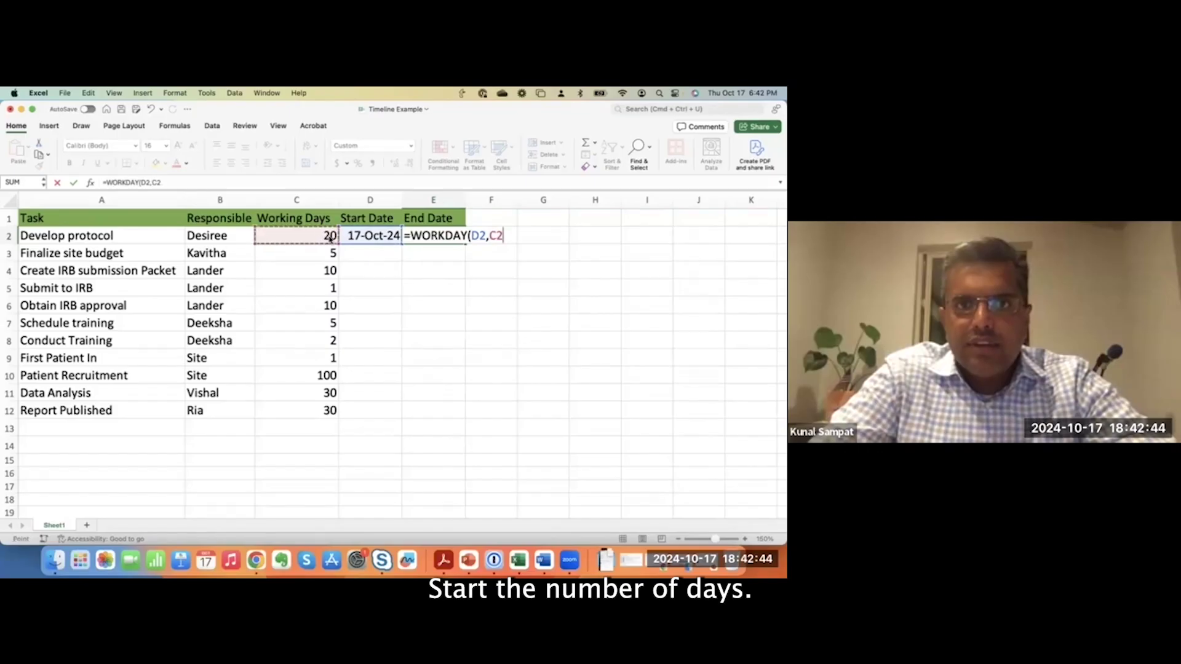
pyautogui.press('Return')
pyautogui.press('Up')
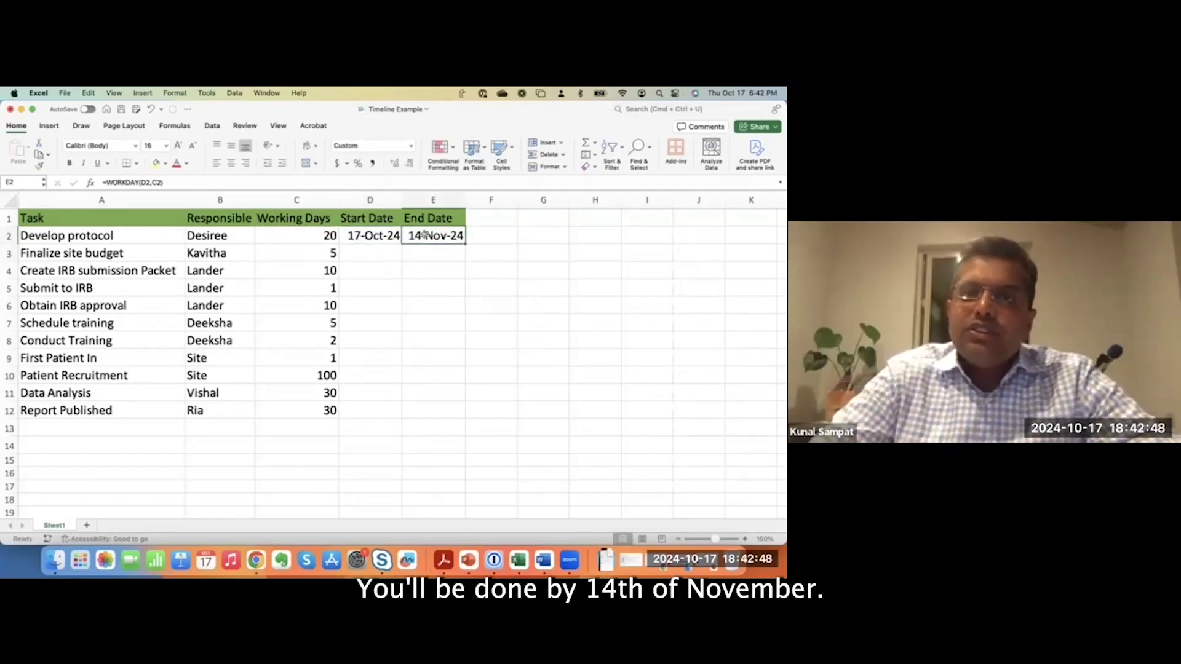
# Set the Finalize site budget start date to =E2 and fill that formula down the Start Date column to D12
pyautogui.click(393, 250)
pyautogui.write('=')
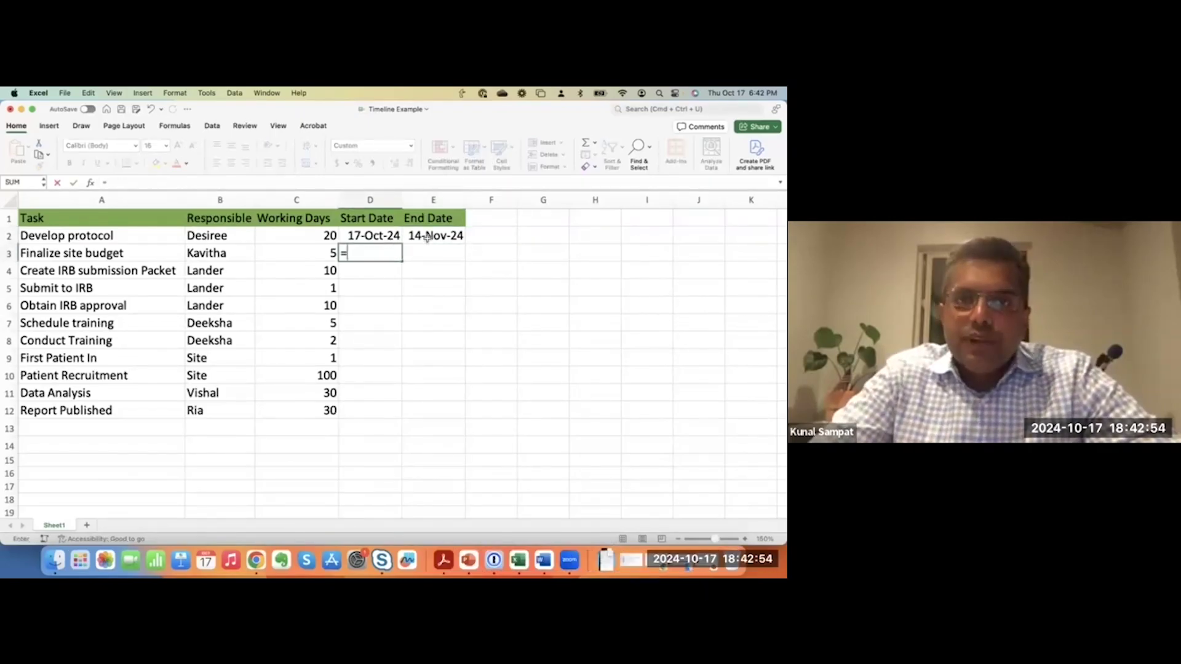
pyautogui.click(427, 236)
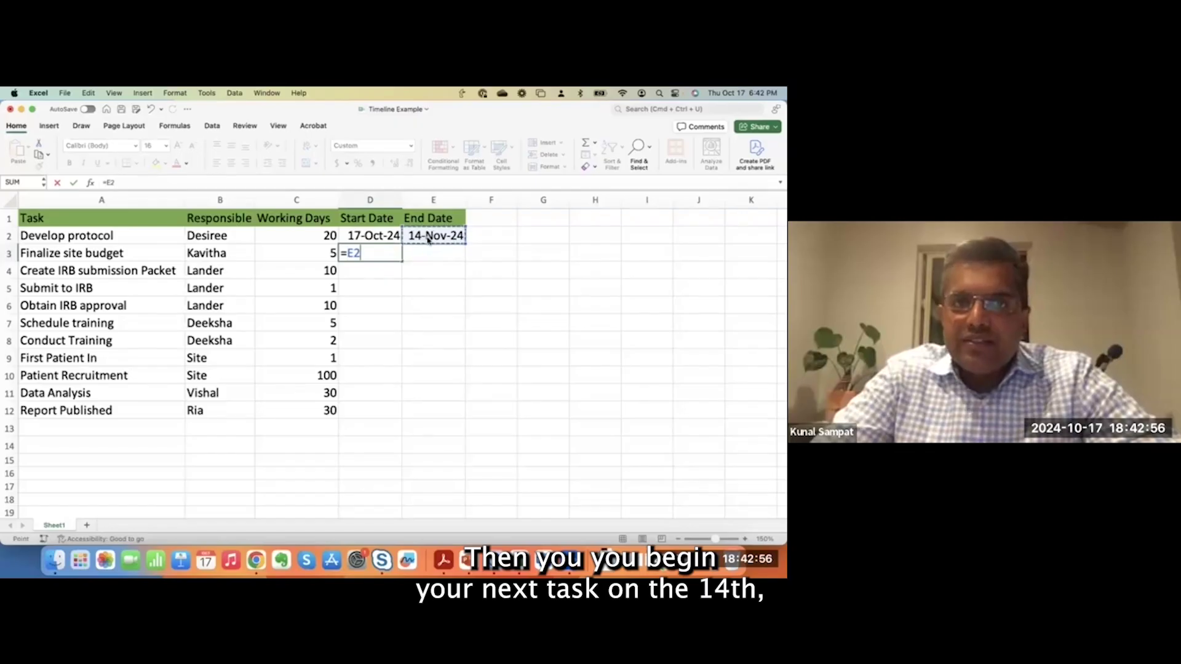
pyautogui.press('Return')
pyautogui.click(455, 237)
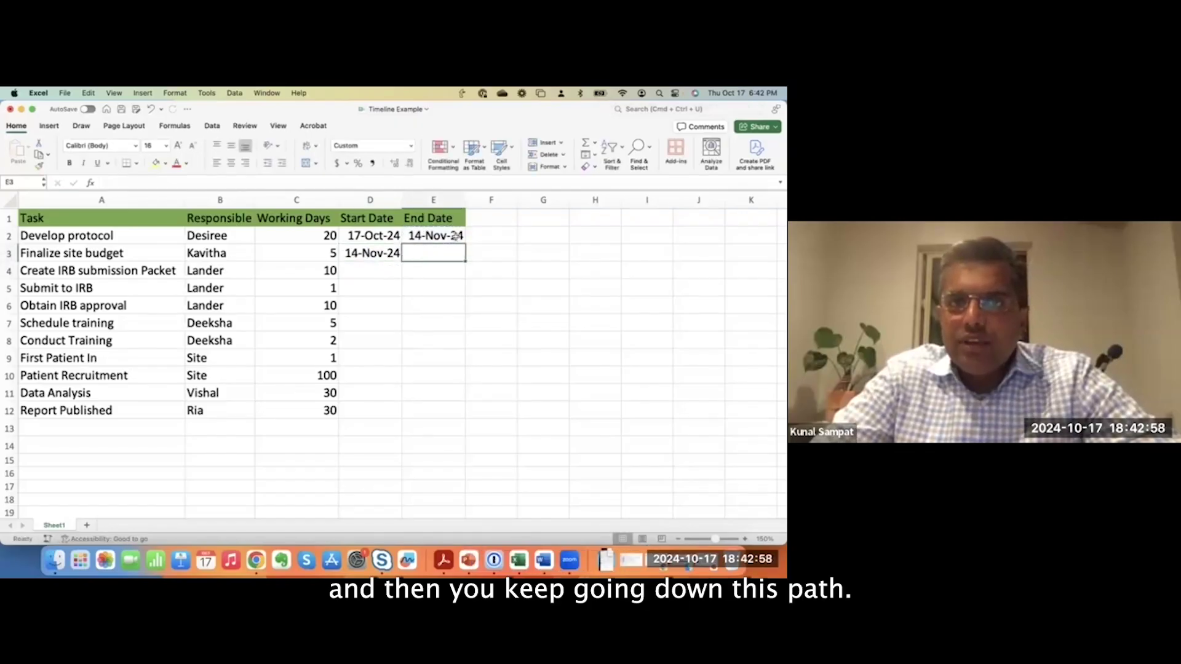
pyautogui.click(398, 256)
pyautogui.moveTo(401, 260); pyautogui.dragTo(400, 417)
# Fill the WORKDAY formula from E2 down to E12 and check the end date of the Report Published task
pyautogui.click(434, 234)
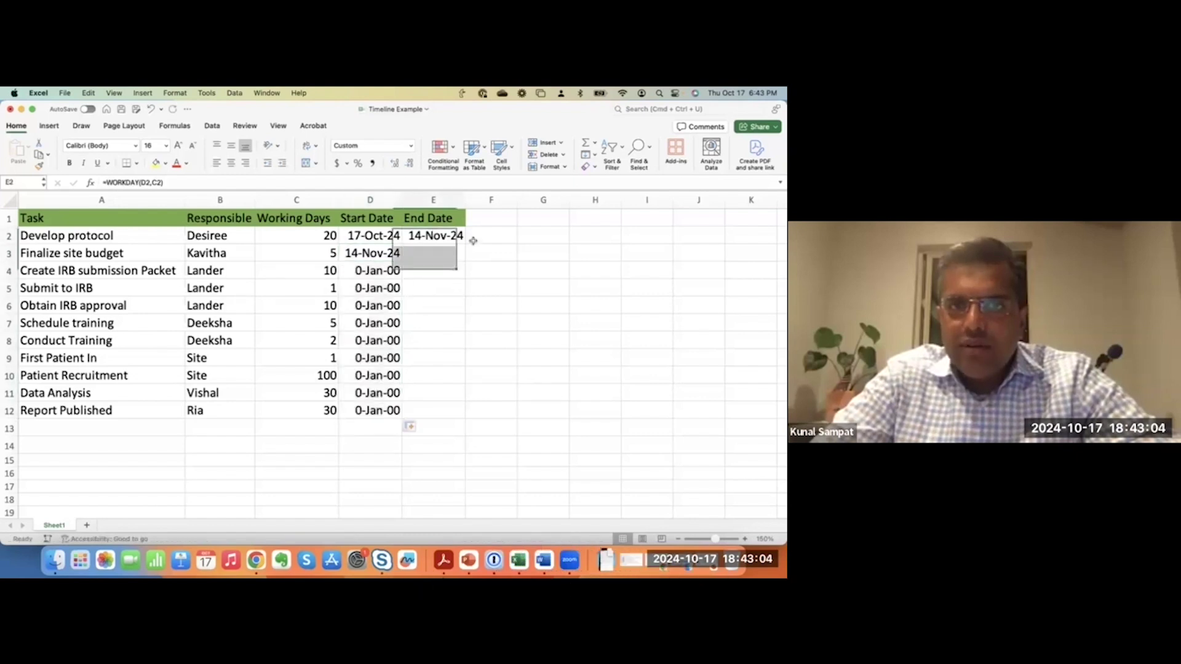
pyautogui.moveTo(468, 321); pyautogui.dragTo(472, 414)
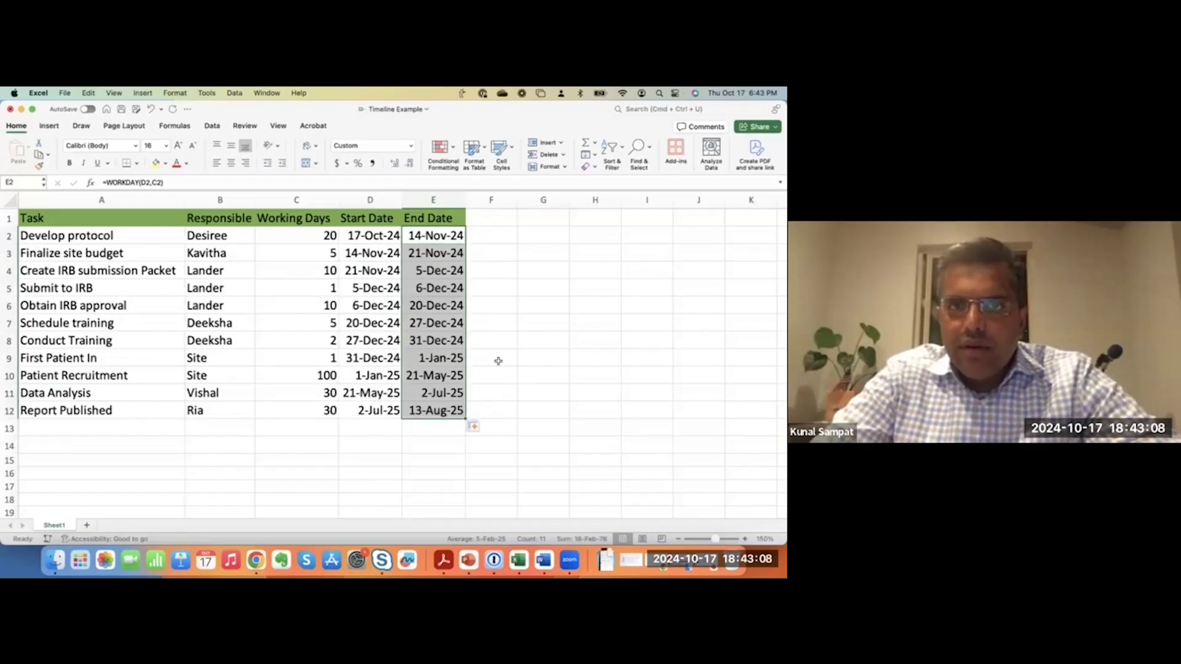
pyautogui.click(498, 361)
pyautogui.press('Left')
pyautogui.press('Down')
pyautogui.press('Down')
pyautogui.press('Down')
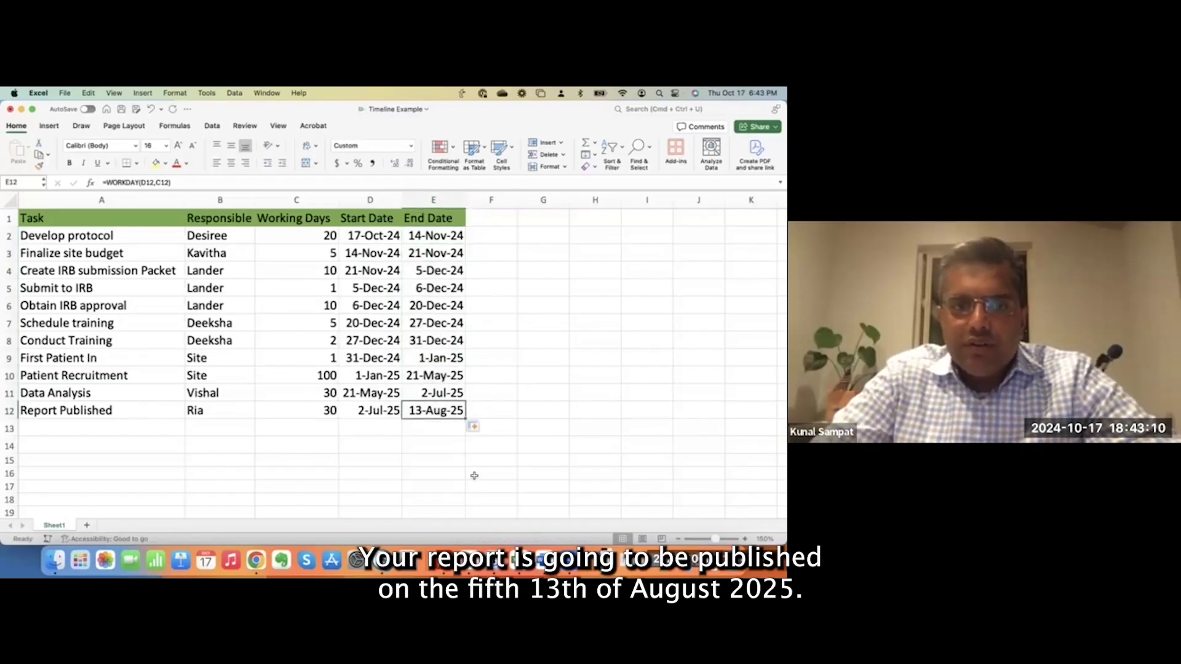
pyautogui.click(419, 429)
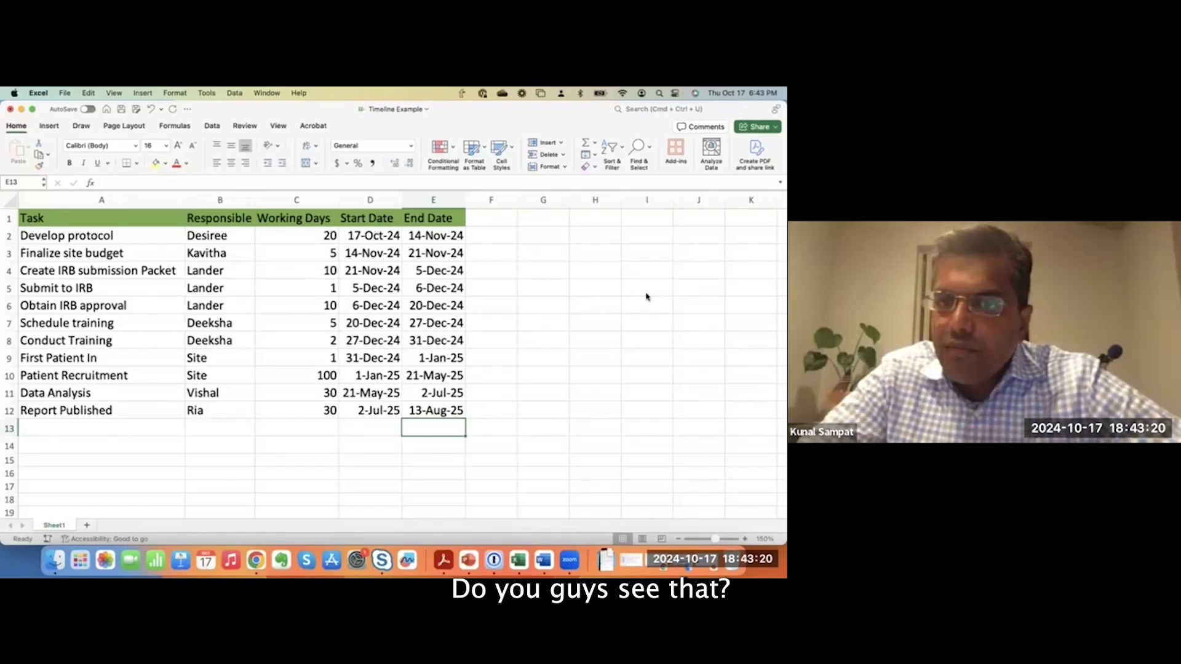
# Review the copied end date formulas cell by cell from Develop protocol down to Report Published
pyautogui.click(445, 241)
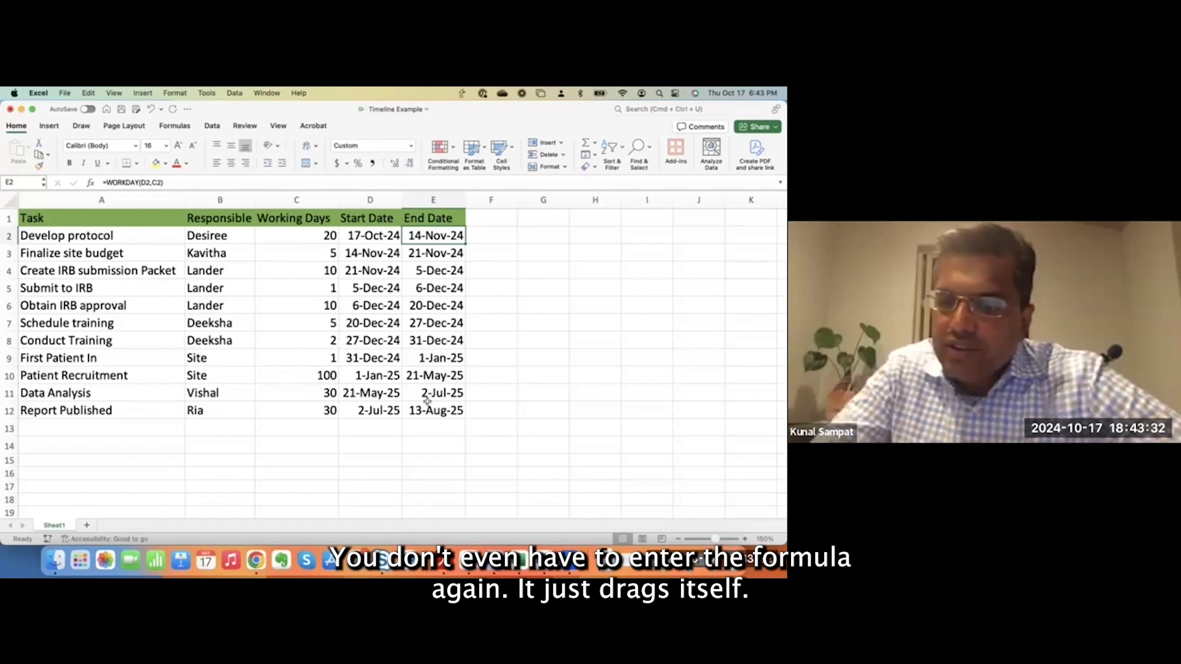
pyautogui.press('Down')
pyautogui.press('Down')
pyautogui.press('Down')
pyautogui.press('Down')
pyautogui.press('Down')
pyautogui.press('Down')
pyautogui.press('Down')
pyautogui.press('Down')
pyautogui.press('Down')
pyautogui.press('Down')
pyautogui.press('Down')
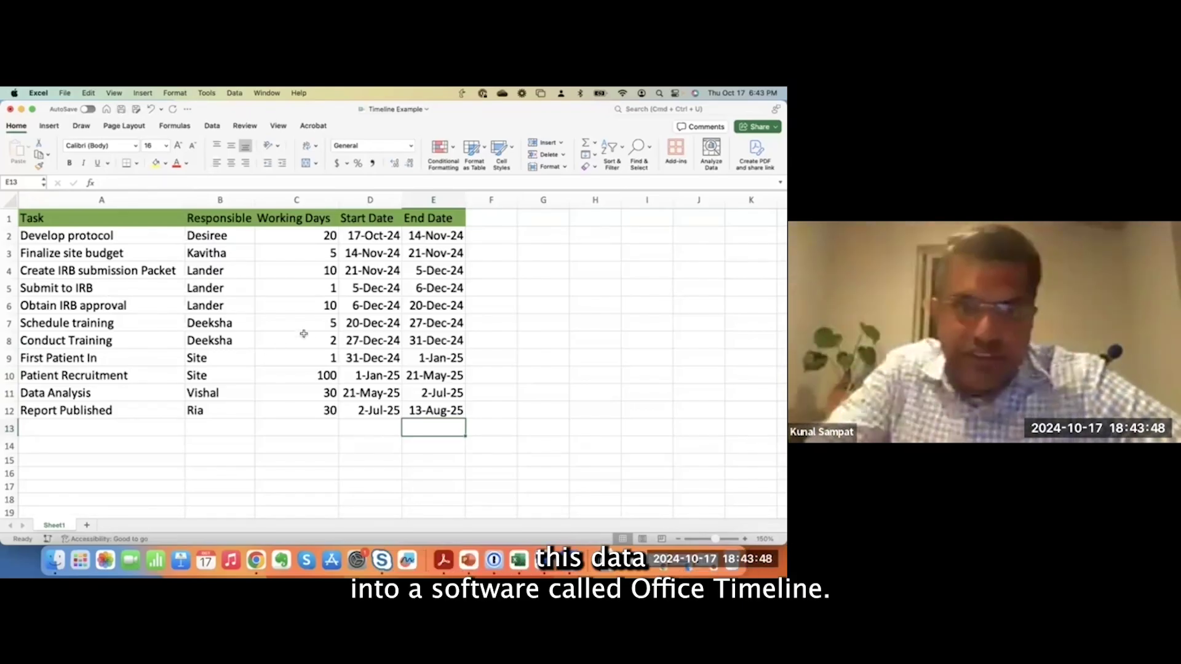
# Switch to Chrome and open officetimeline.com in place of the Zoom launch page
pyautogui.click(256, 559)
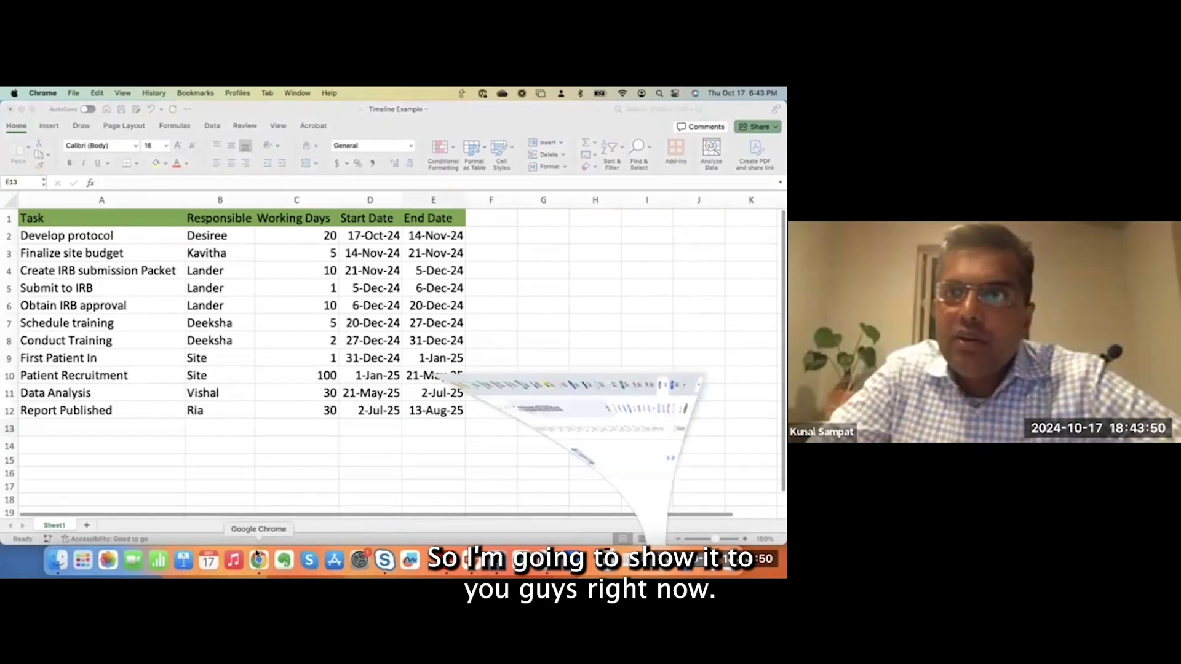
pyautogui.click(238, 135)
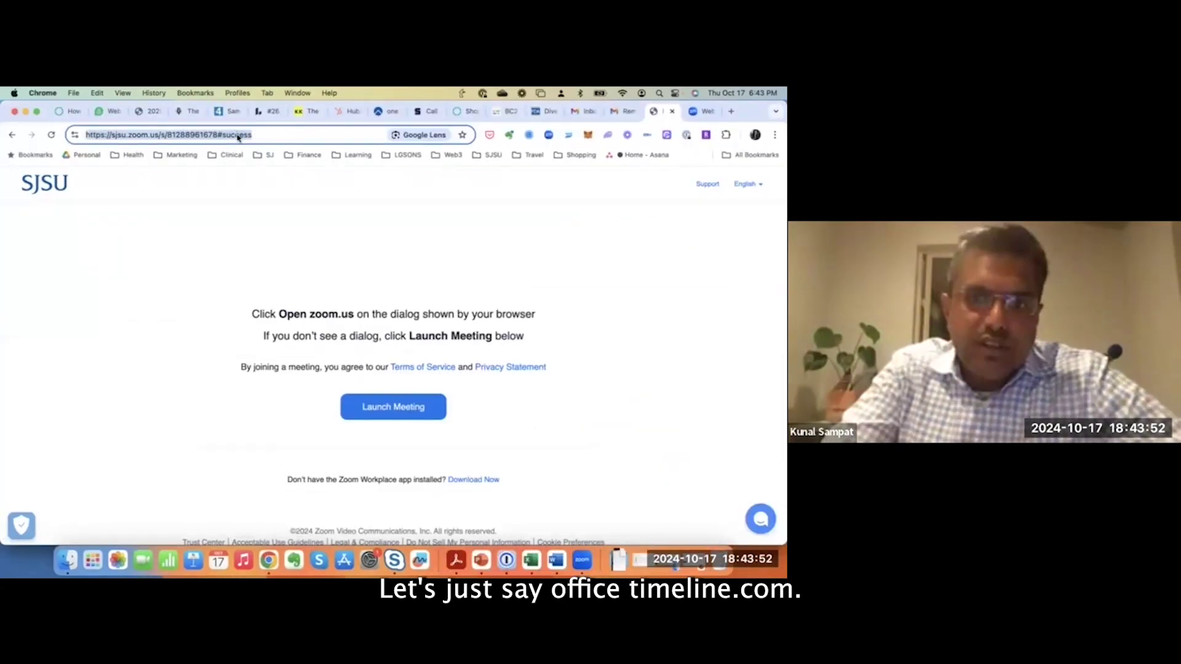
pyautogui.write('officetimeline.com')
pyautogui.press('Return')
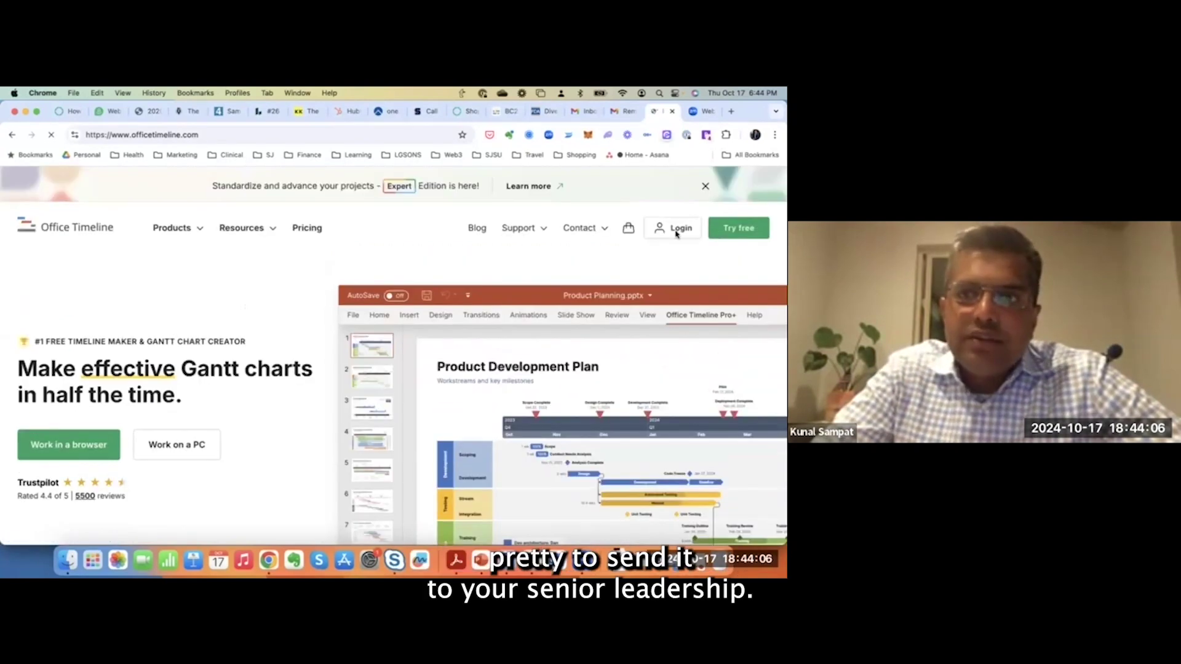
# Open the Office Timeline login, unlock 1Password, and submit the account e-mail using the second saved officetimeline.com login
pyautogui.click(676, 239)
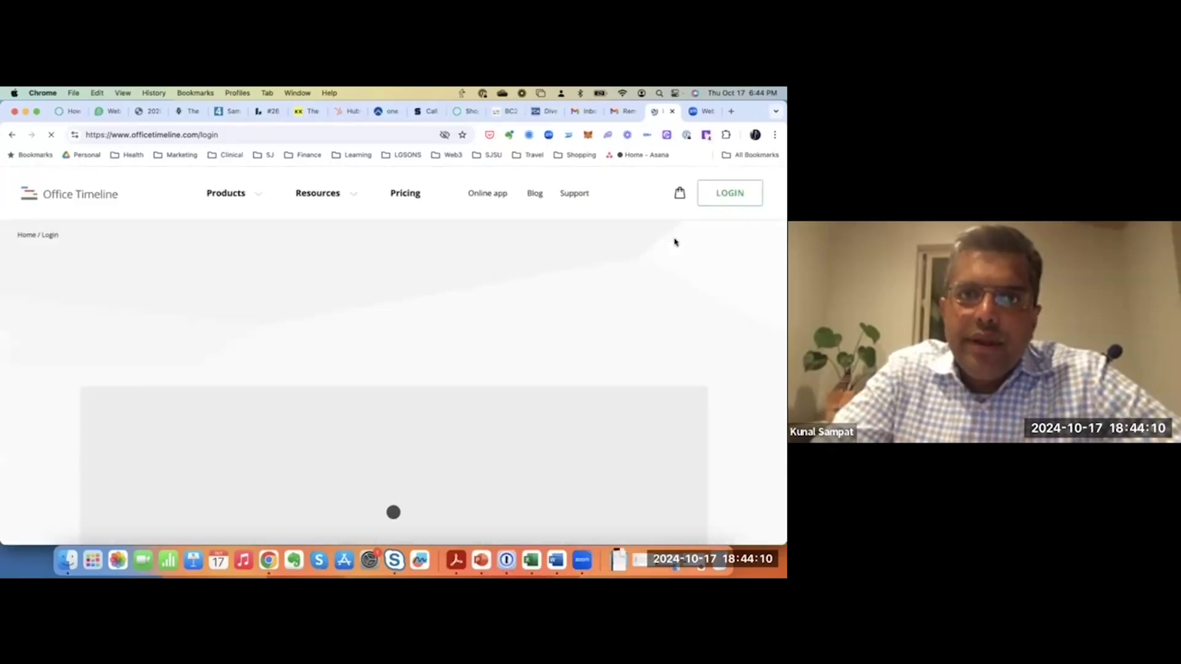
pyautogui.click(394, 460)
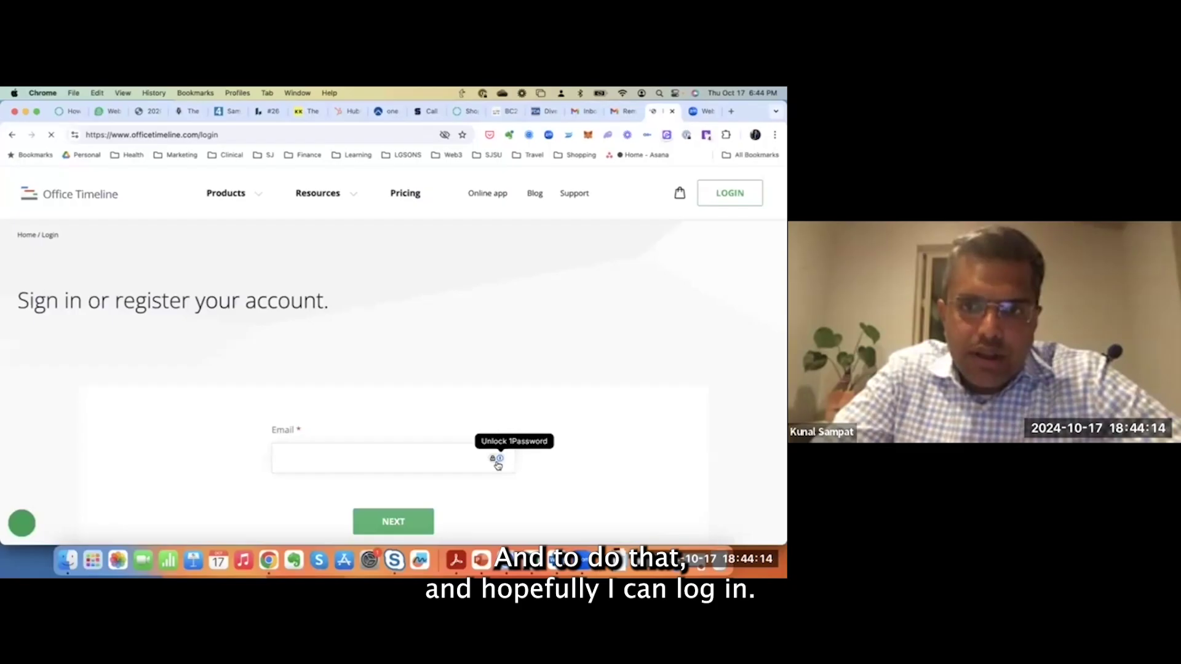
pyautogui.click(498, 461)
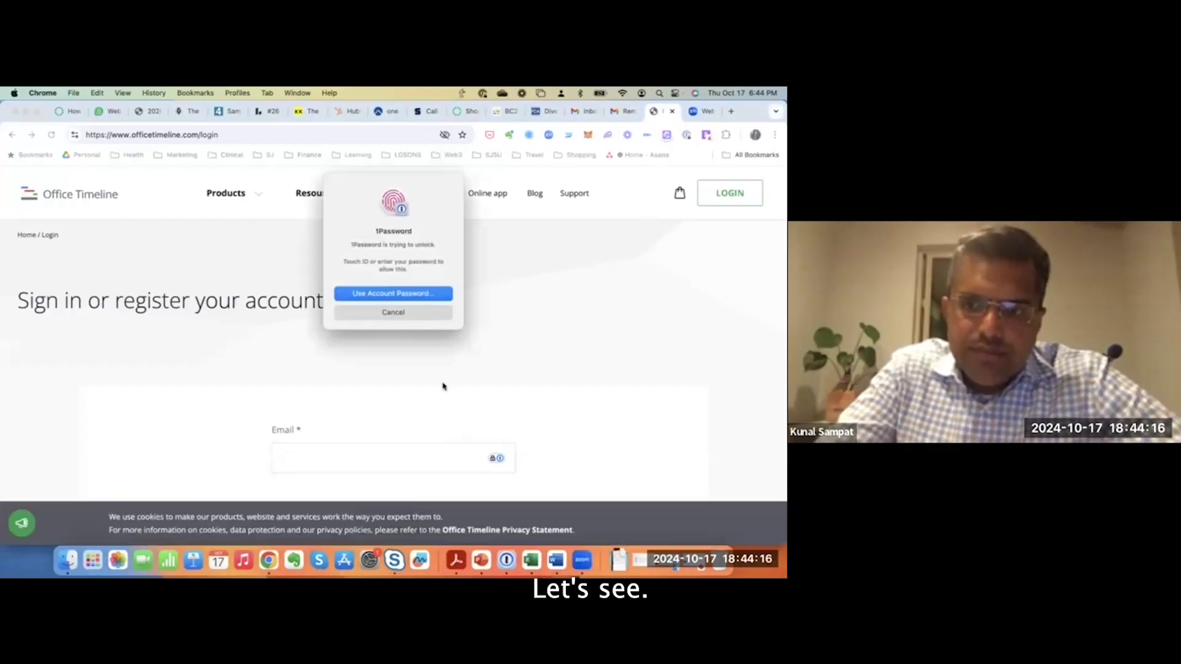
pyautogui.click(492, 459)
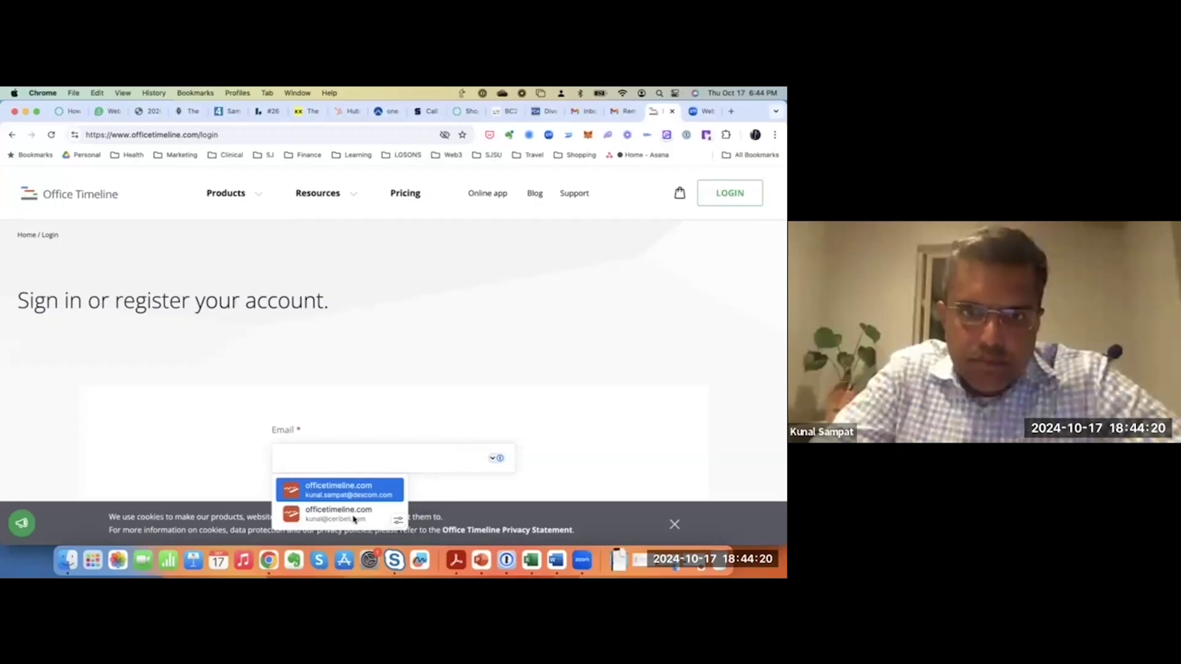
pyautogui.click(353, 461)
pyautogui.click(395, 469)
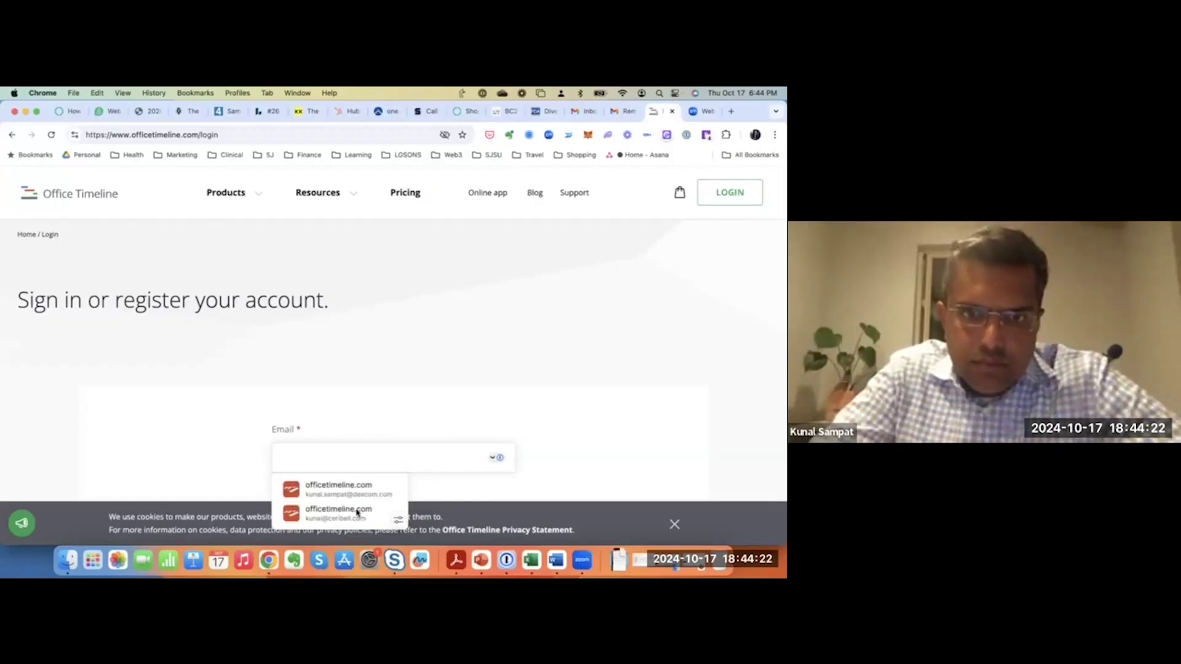
pyautogui.press('Return')
pyautogui.scroll(-3, 431, 393)
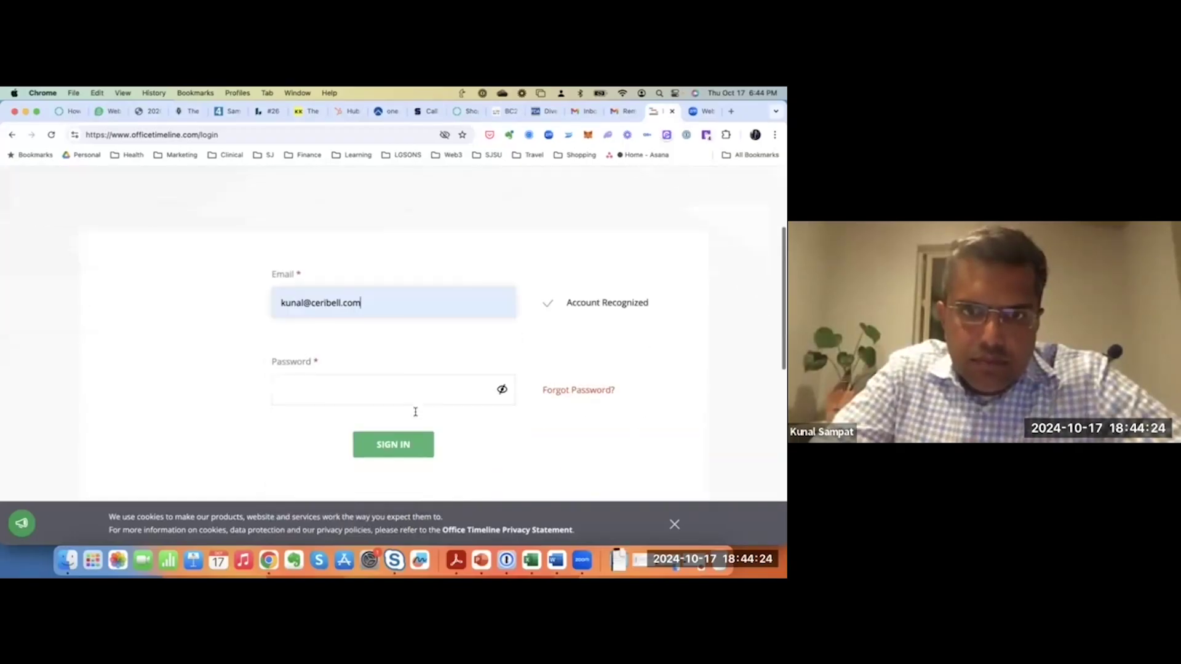
# Sign in with the account password and bring up the Office Timeline online edition page
pyautogui.click(395, 437)
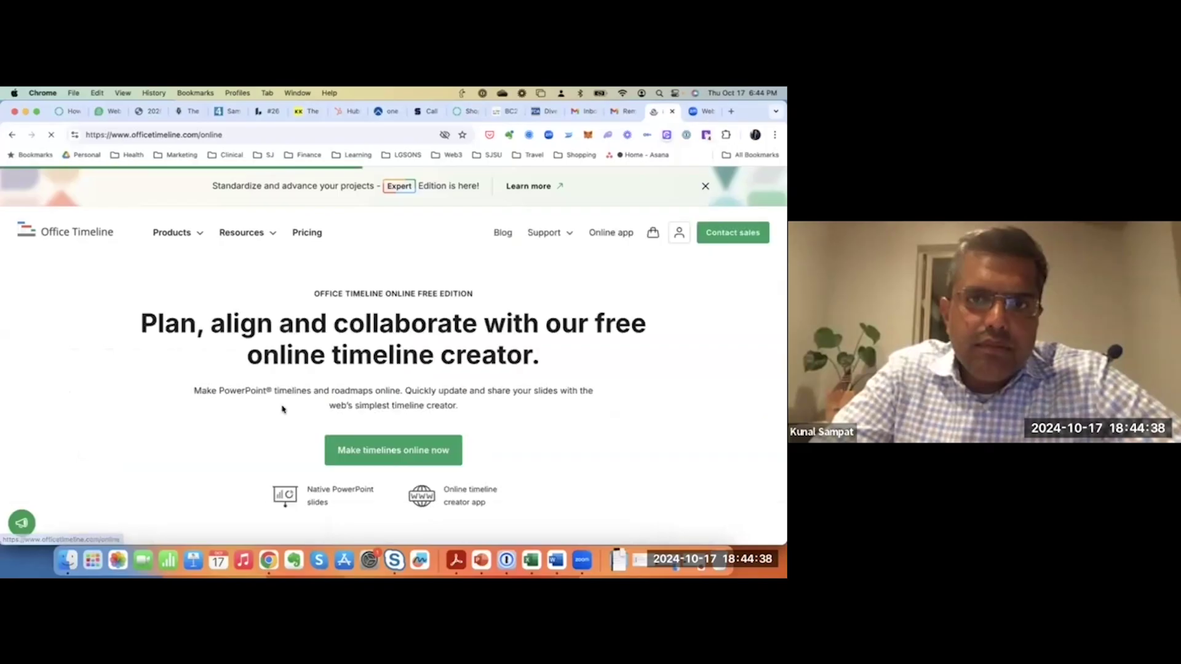
pyautogui.scroll(-1, 309, 426)
pyautogui.scroll(-2, 309, 425)
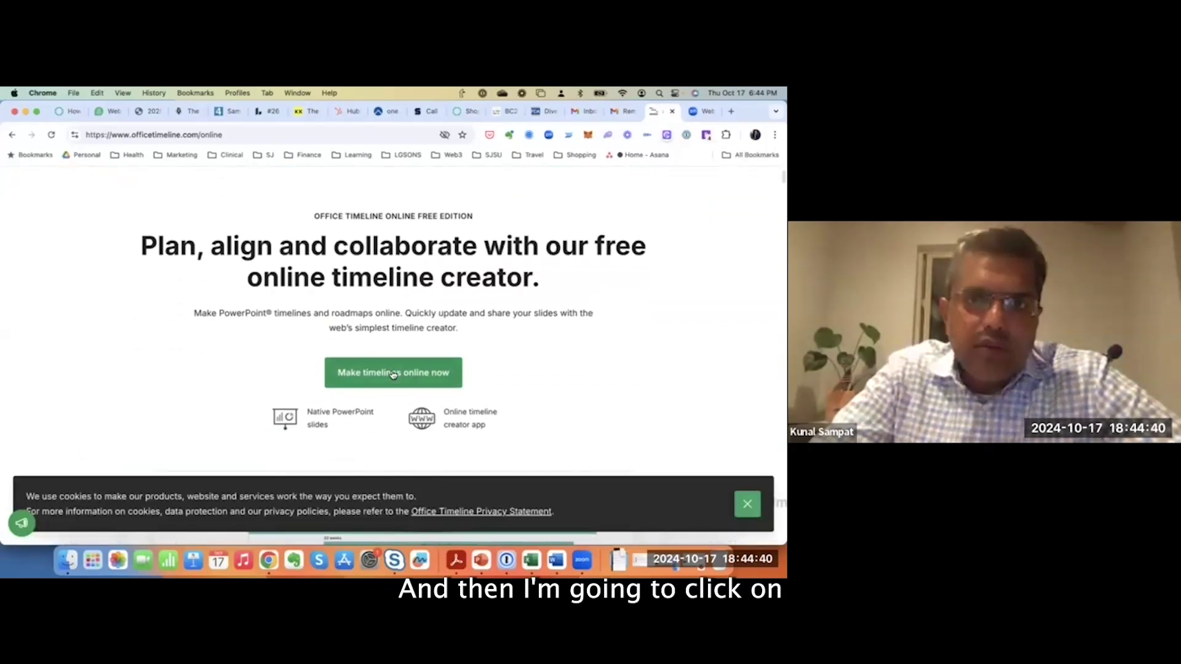
# Open the online timeline maker and delete the saved timelines Timeline Example and Timeline Example 01
pyautogui.click(393, 373)
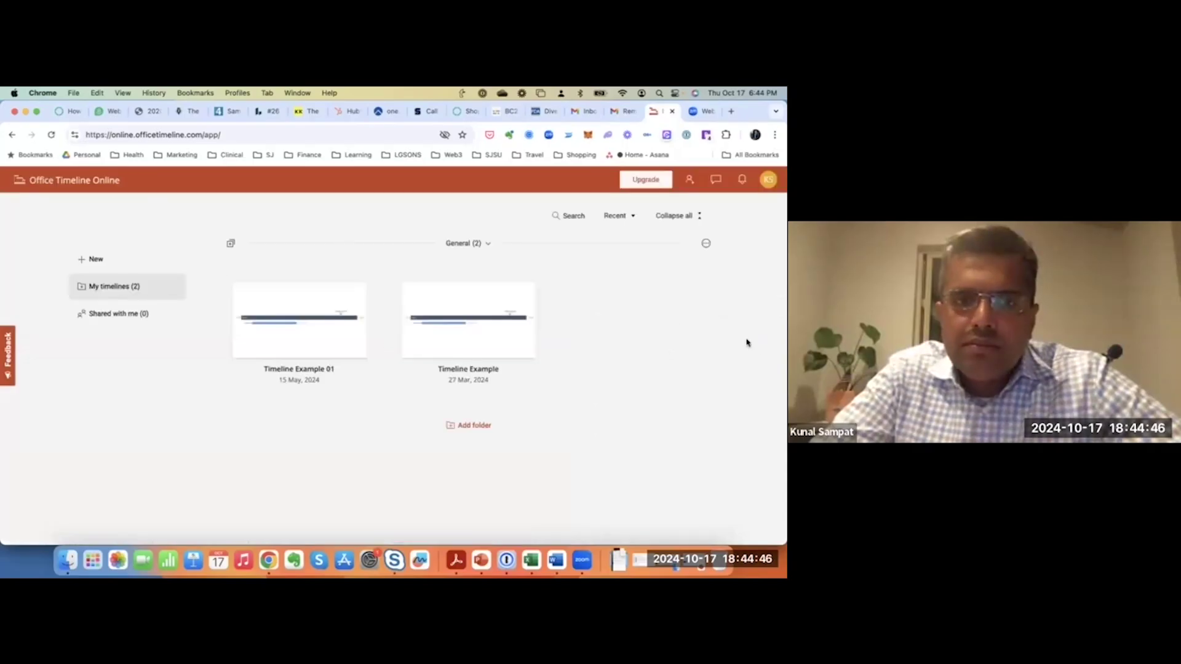
pyautogui.moveTo(350, 337)
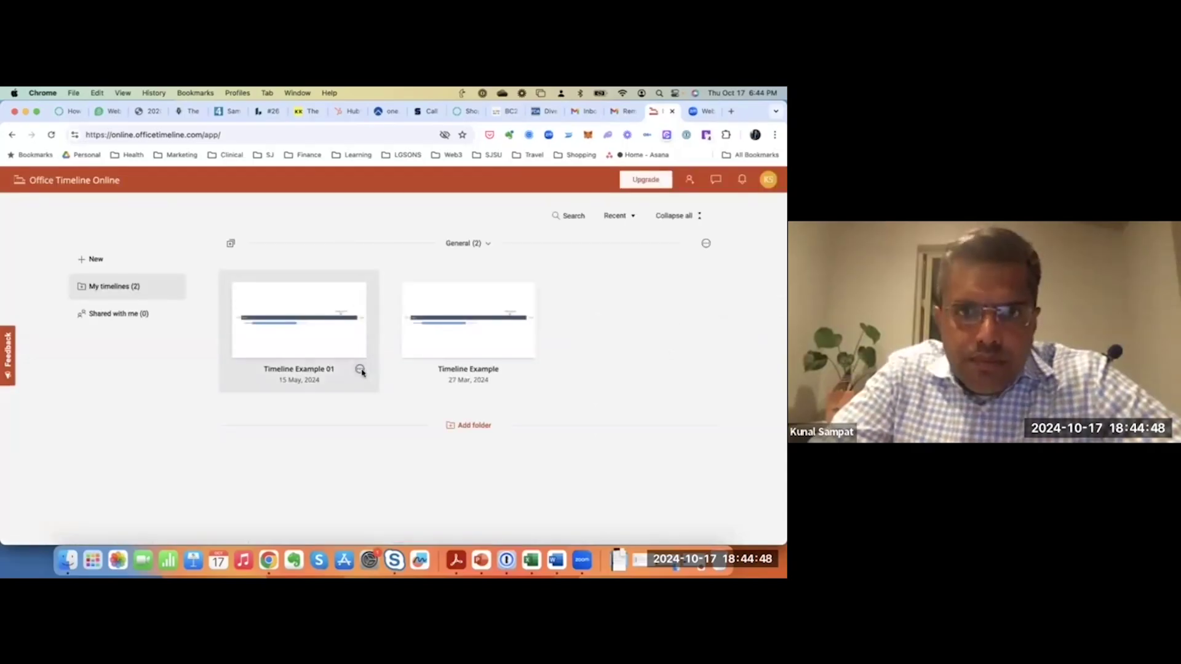
pyautogui.click(360, 370)
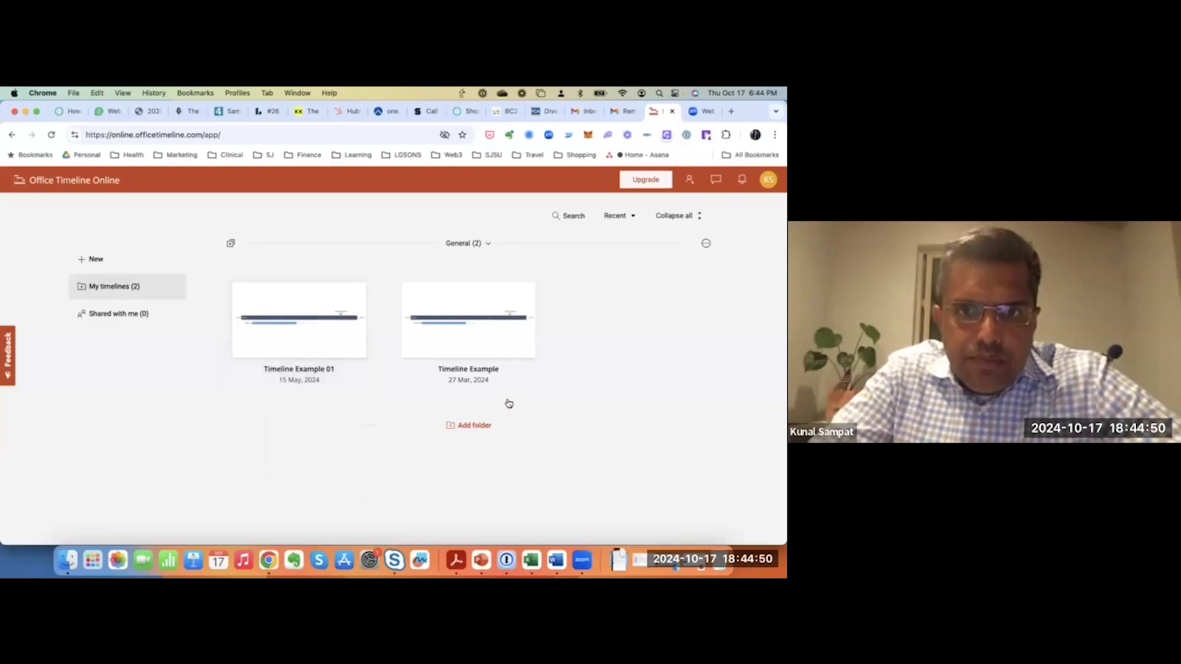
pyautogui.click(529, 371)
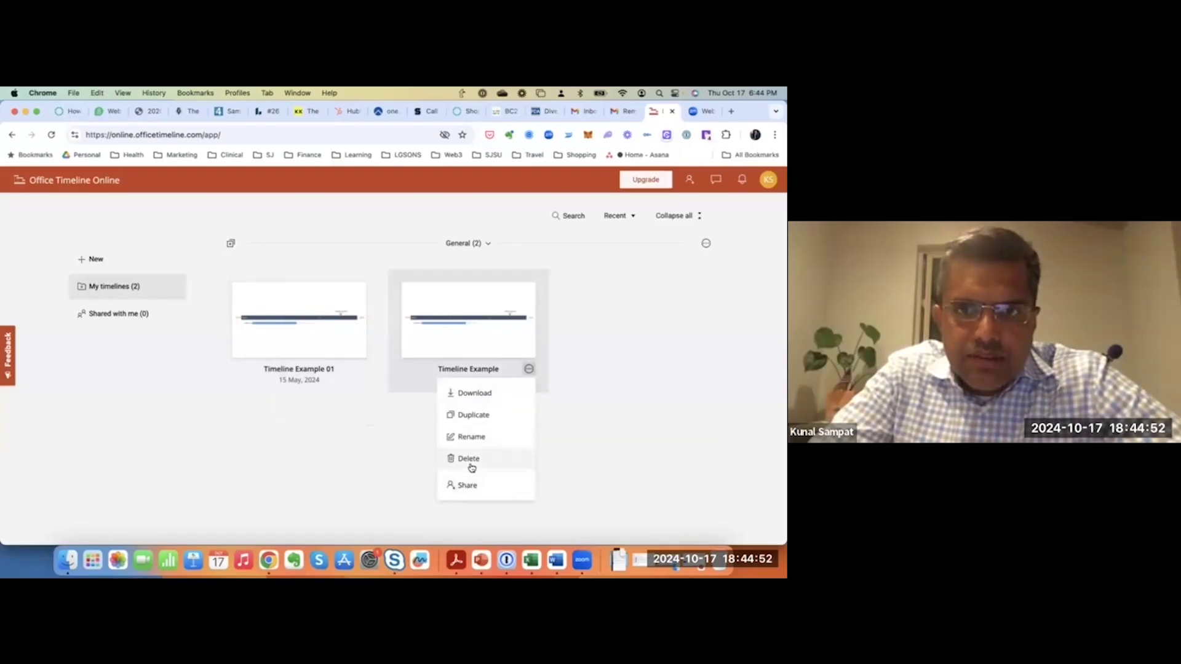
pyautogui.click(470, 465)
pyautogui.click(359, 369)
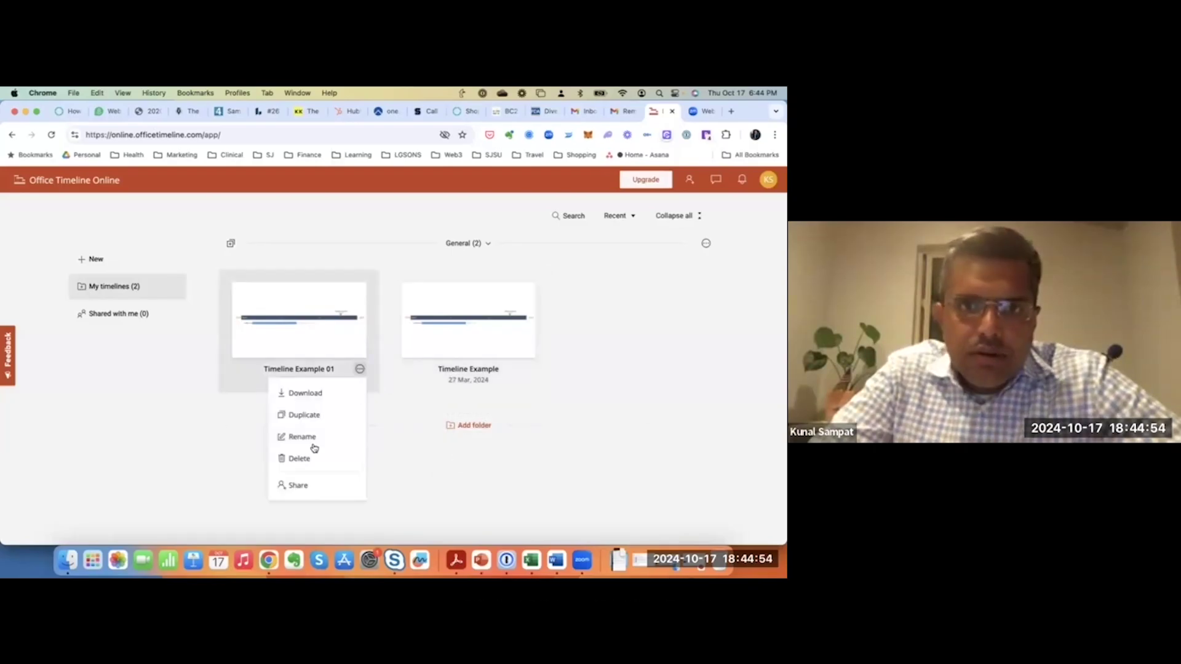
pyautogui.click(304, 456)
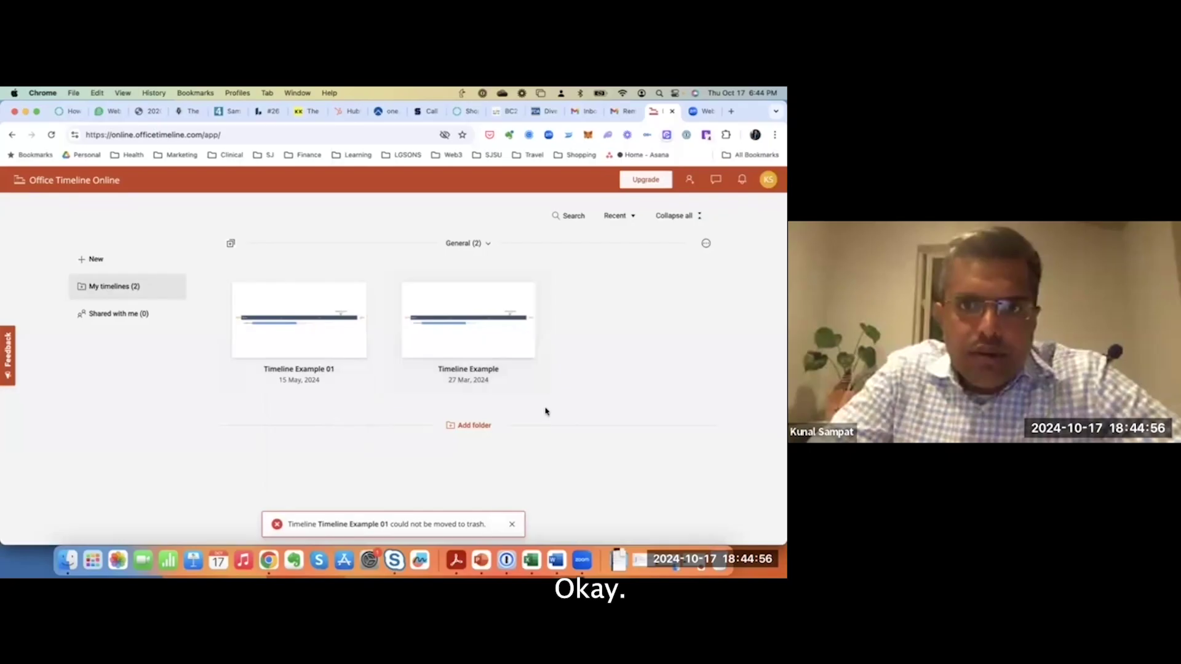
# Start a new timeline by importing data from Excel, and load Timeline Example.xlsx from the recent files
pyautogui.click(87, 259)
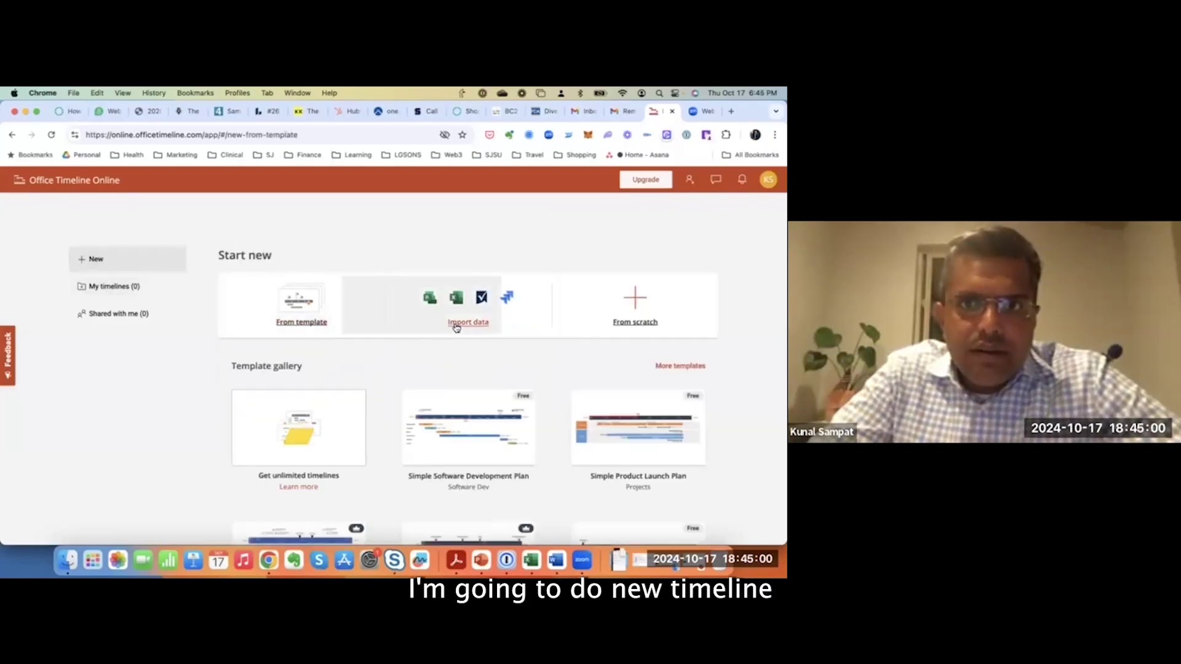
pyautogui.click(456, 326)
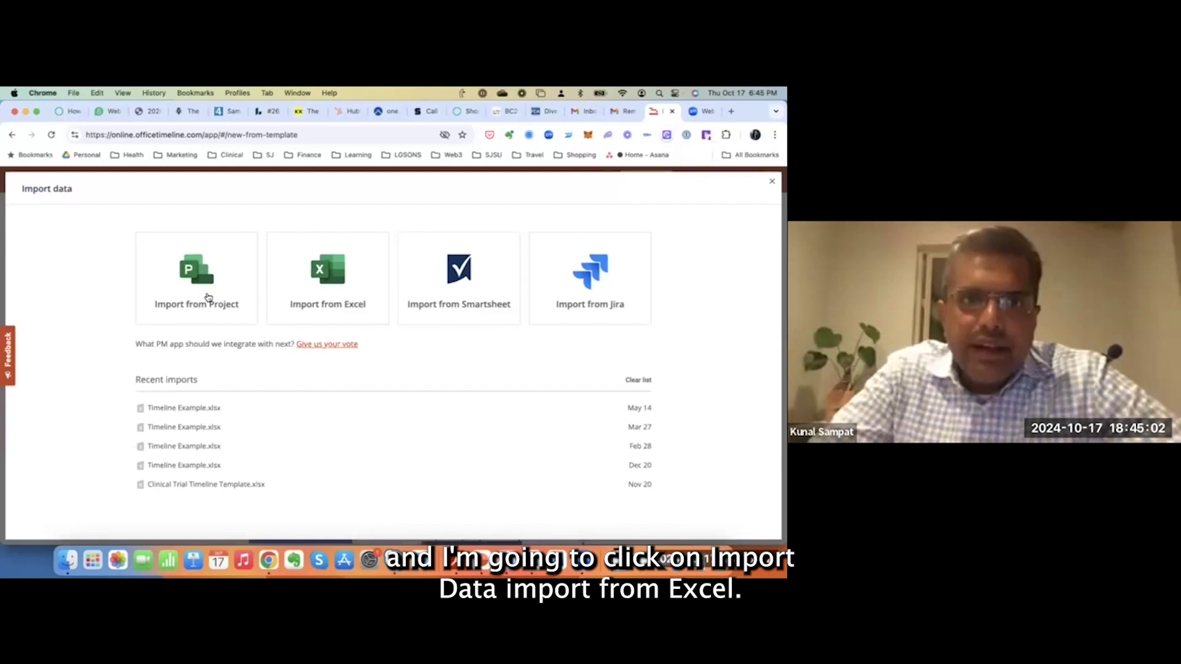
pyautogui.click(325, 304)
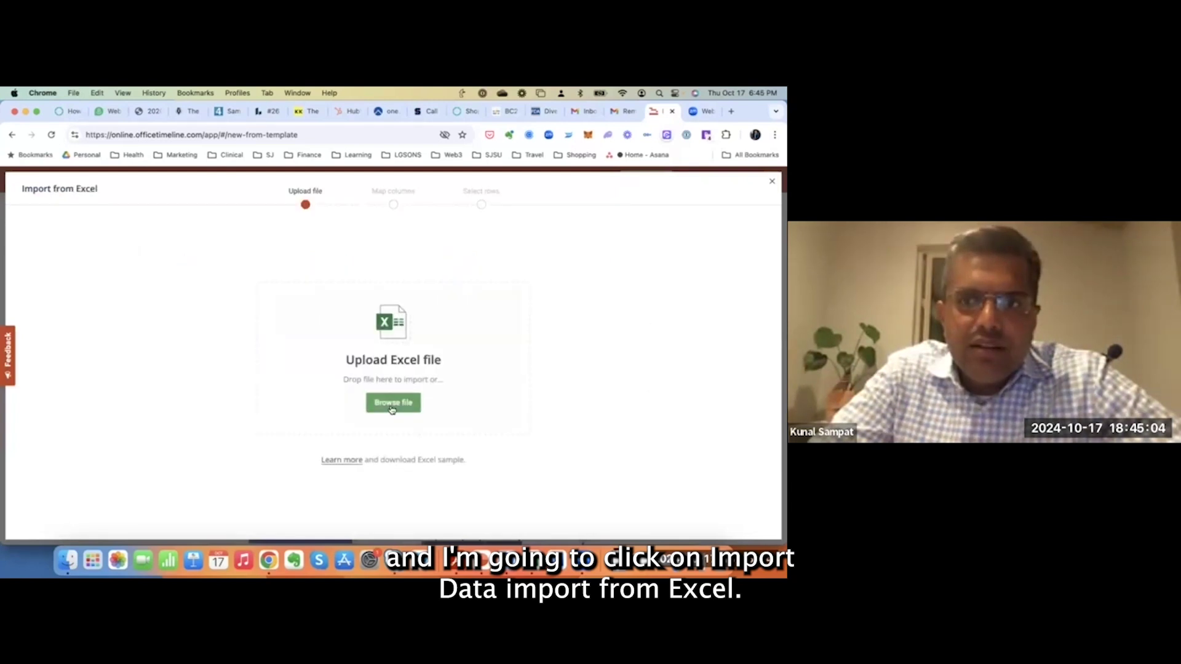
pyautogui.click(391, 403)
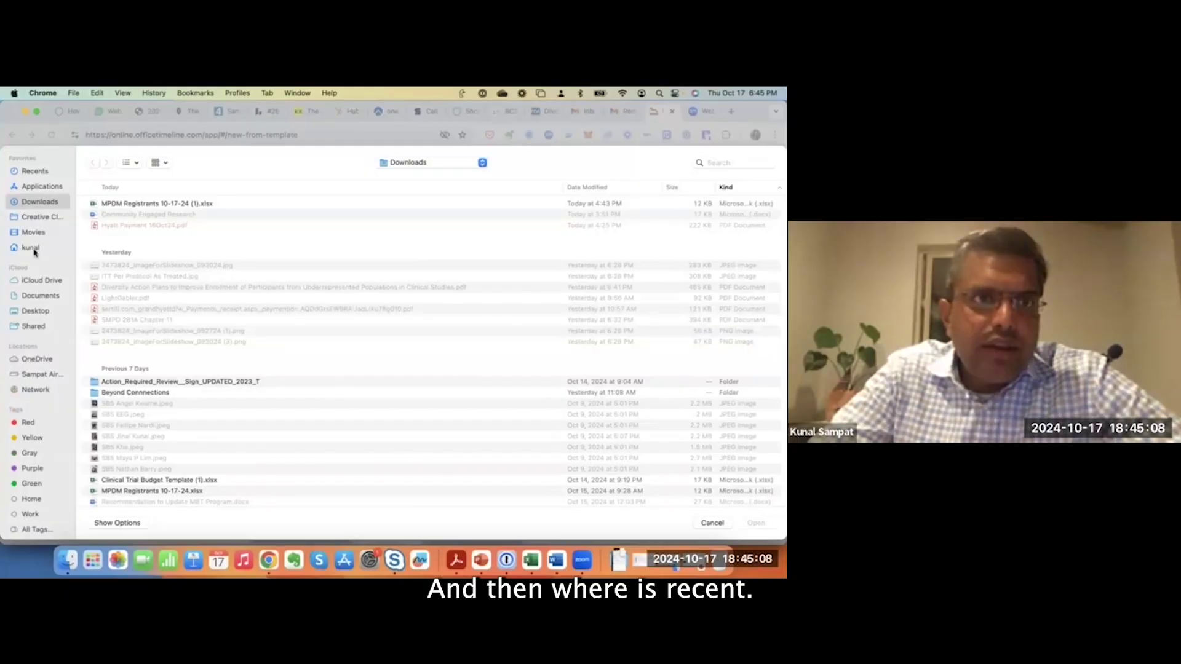
pyautogui.click(51, 172)
pyautogui.click(169, 204)
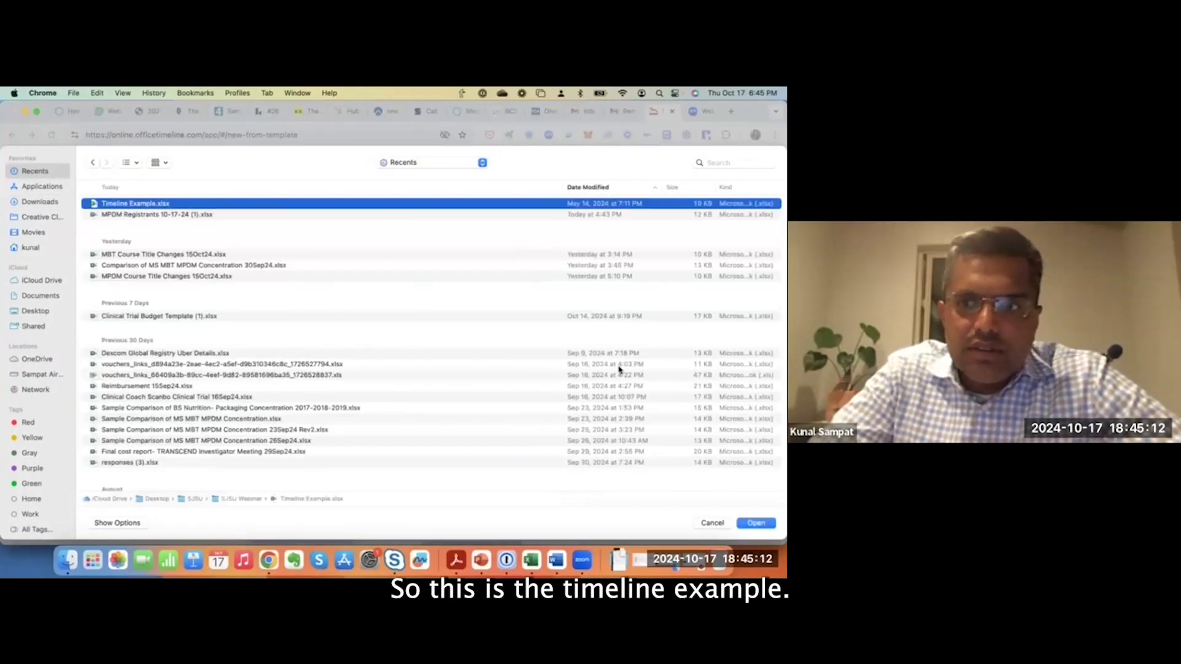
pyautogui.click(757, 524)
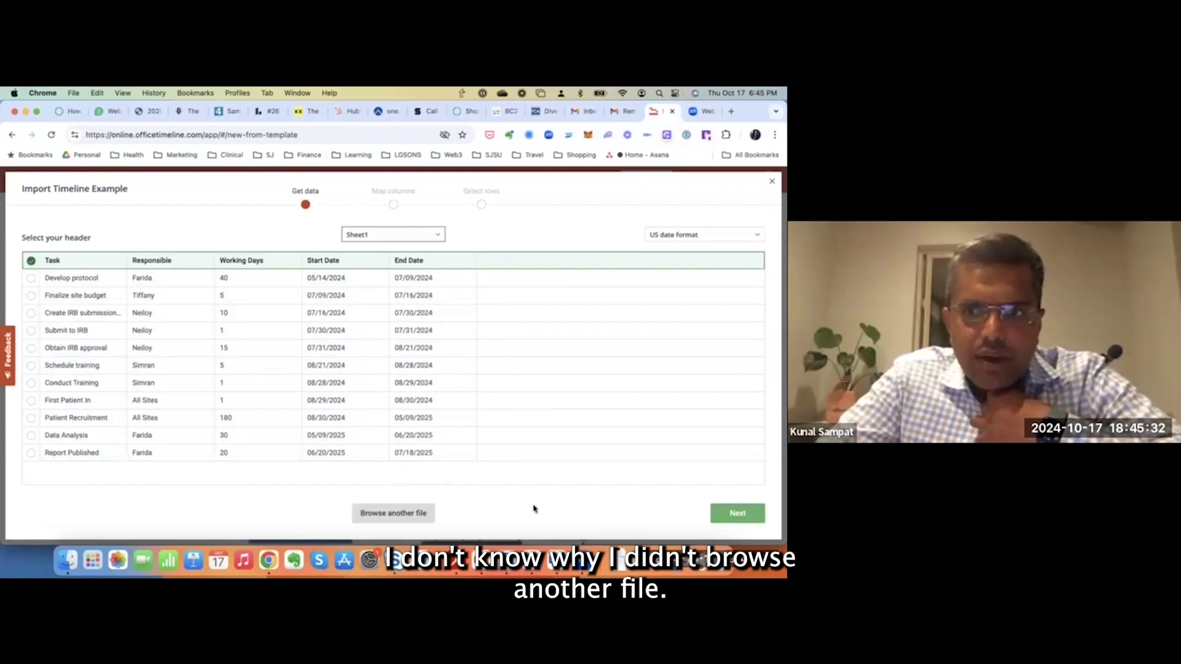
# Browse for another import file, searching the Desktop for "sjsu" and "webinar", and close the file browser without choosing one
pyautogui.click(367, 511)
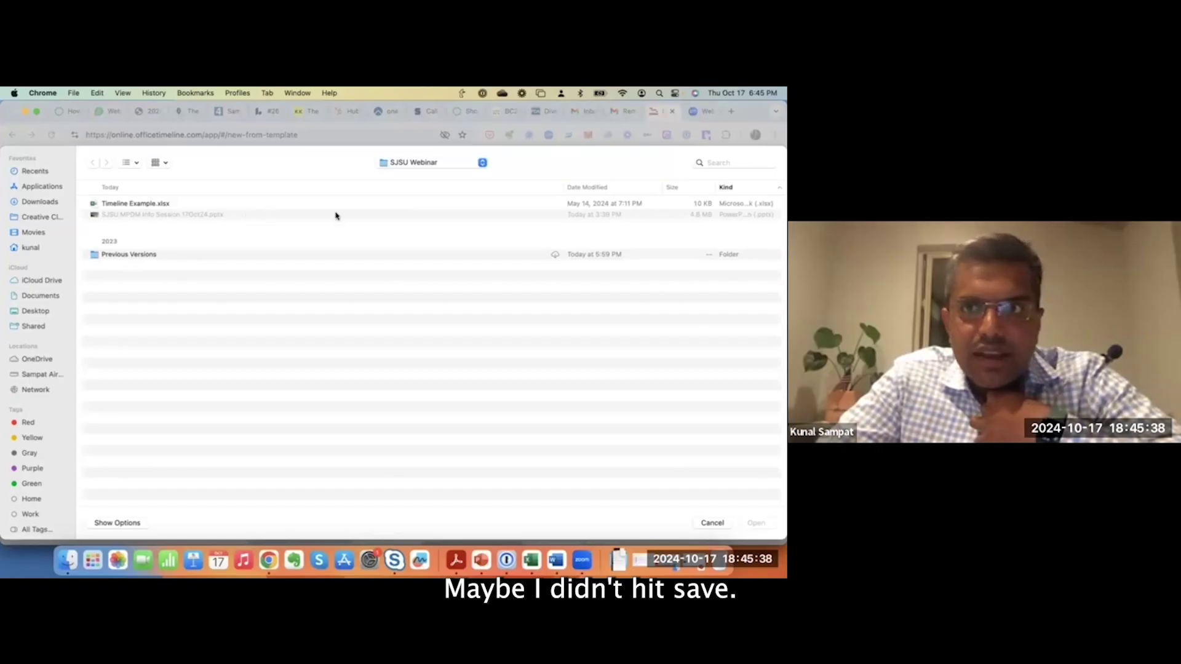
pyautogui.click(36, 312)
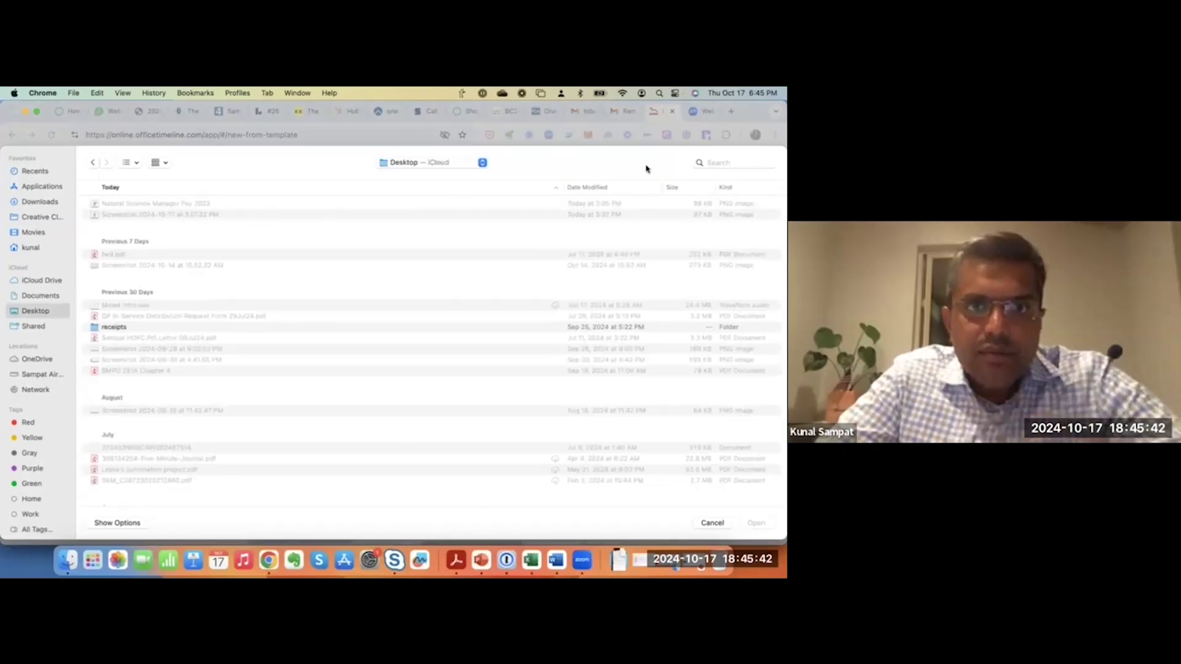
pyautogui.click(709, 164)
pyautogui.write('sjsu')
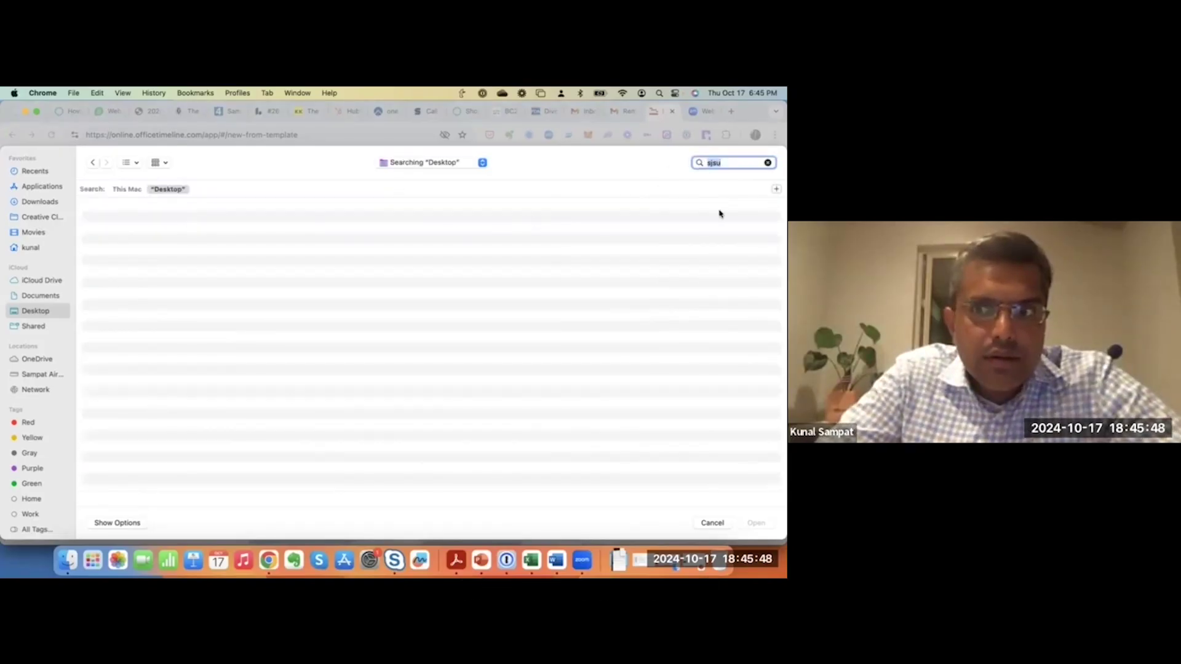
pyautogui.click(768, 163)
pyautogui.write('we')
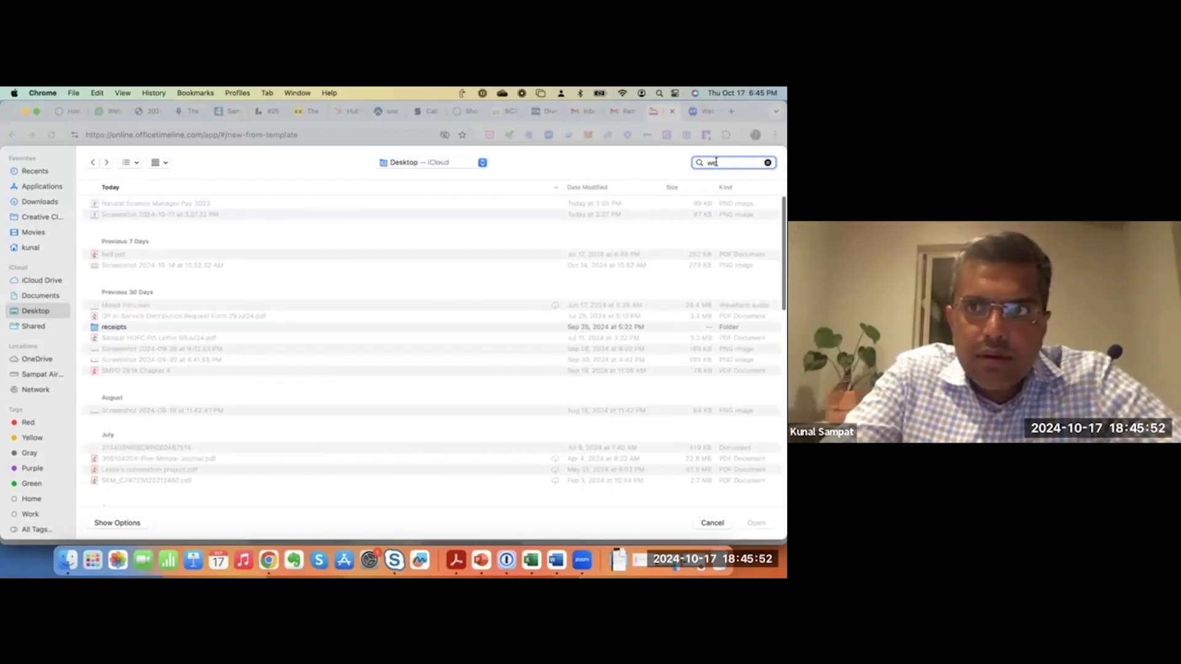
pyautogui.write('bs=')
pyautogui.write('binar')
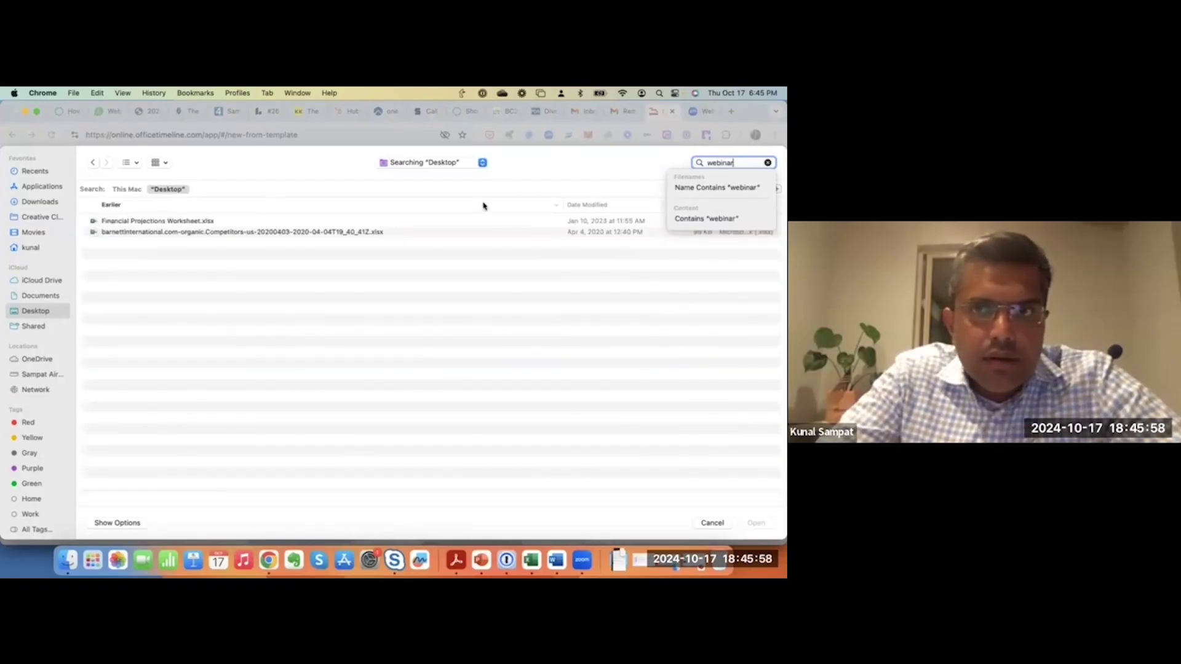
pyautogui.click(130, 190)
pyautogui.click(166, 190)
pyautogui.doubleClick(722, 163)
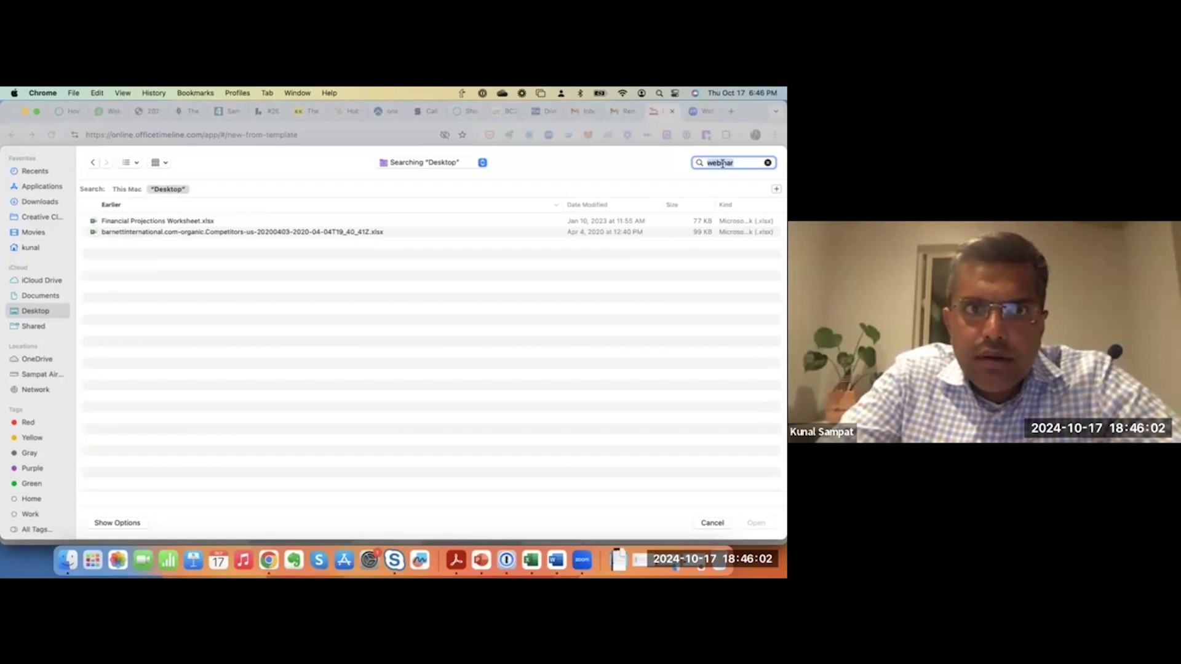
pyautogui.write('sjsu')
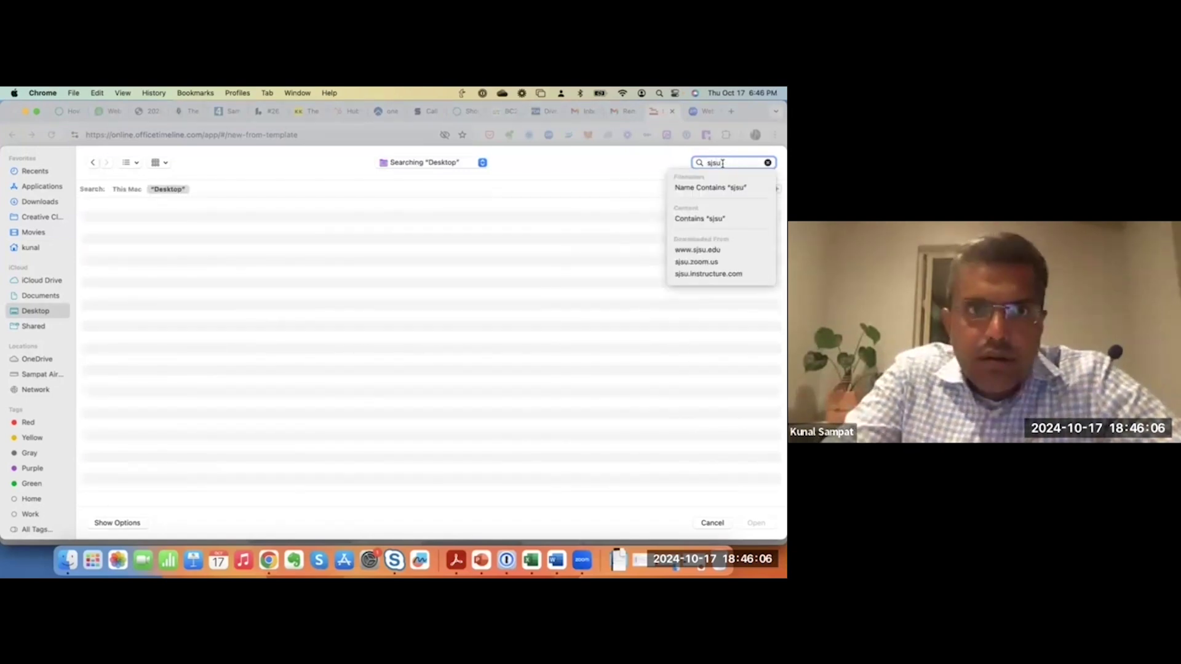
pyautogui.click(155, 456)
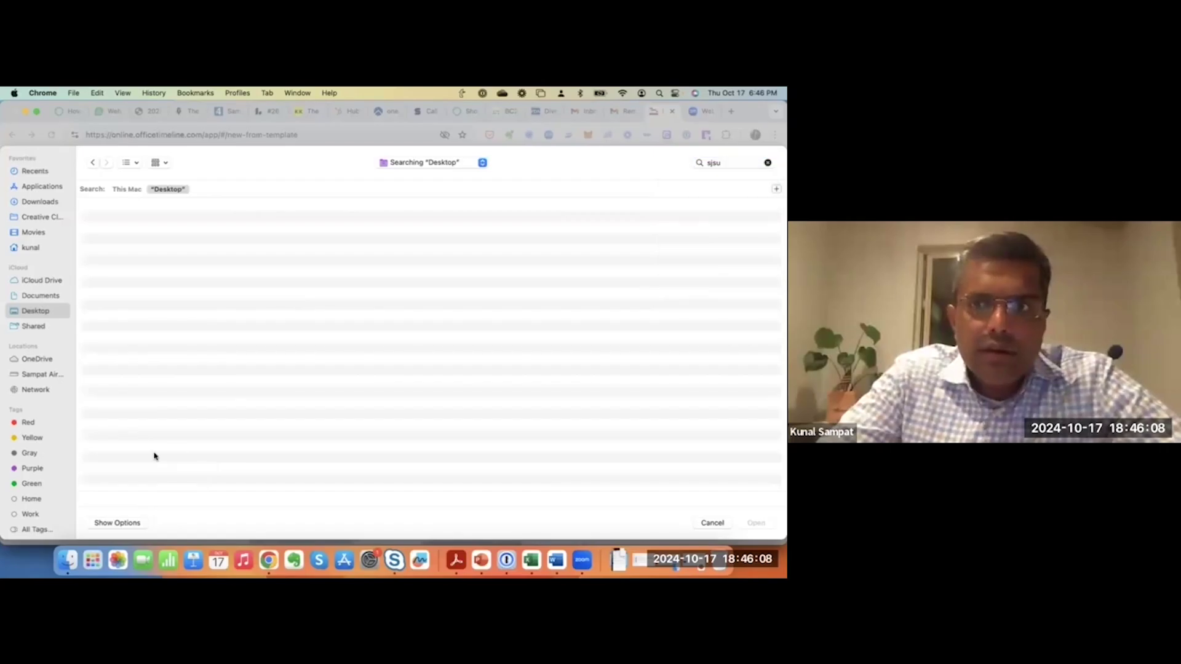
pyautogui.click(712, 522)
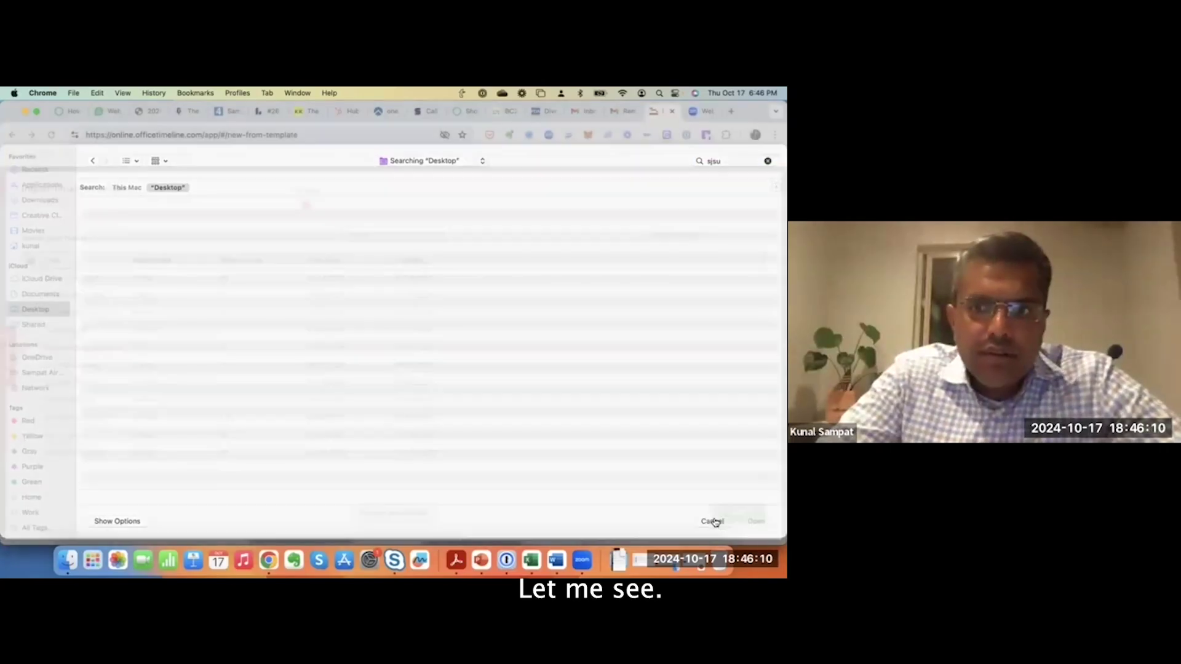
# Switch to Excel and save the workbook as Timeline Example in the SJSU Webinar folder, replacing the existing file
pyautogui.click(25, 111)
pyautogui.click(122, 109)
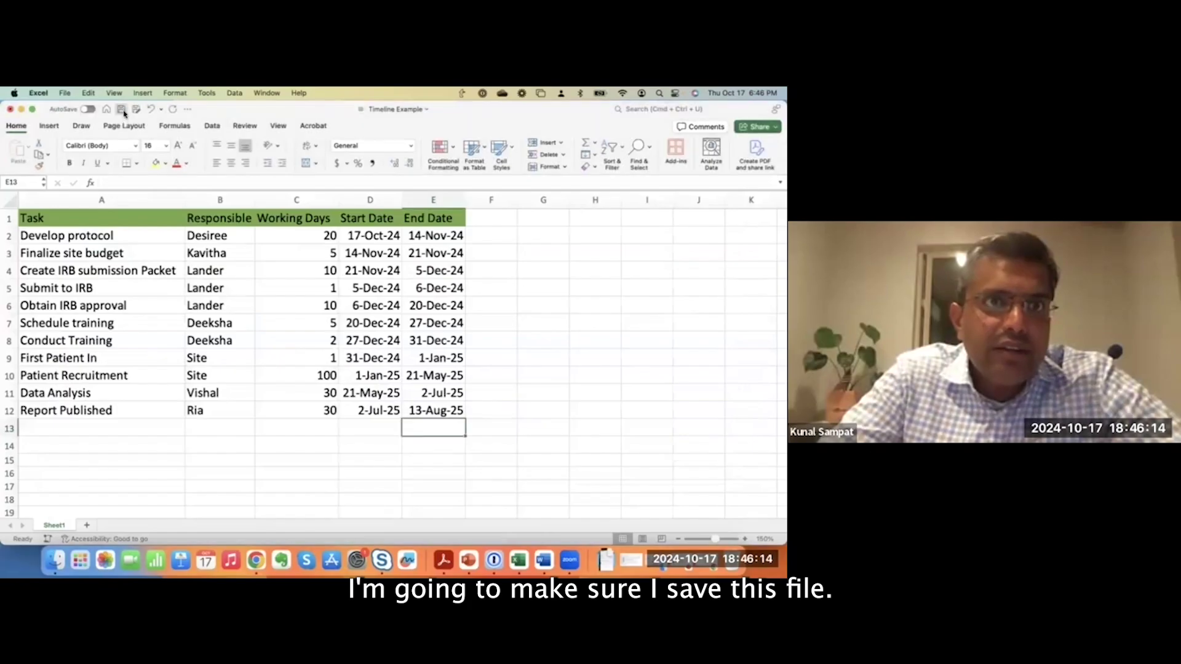
pyautogui.click(61, 94)
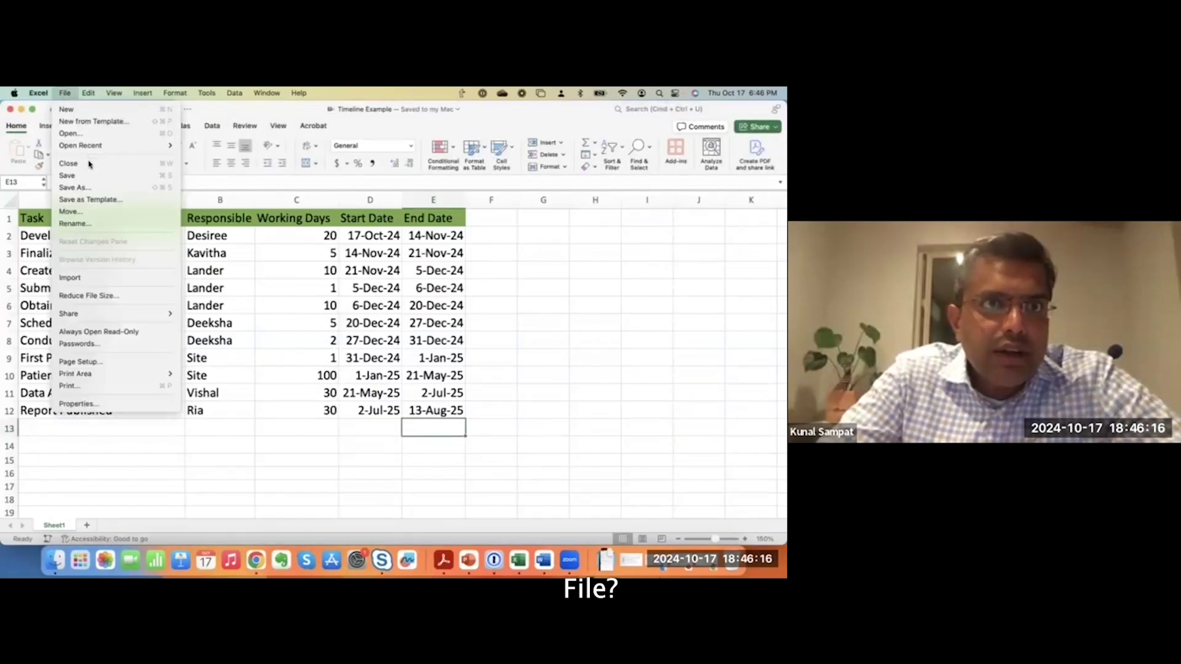
pyautogui.click(91, 188)
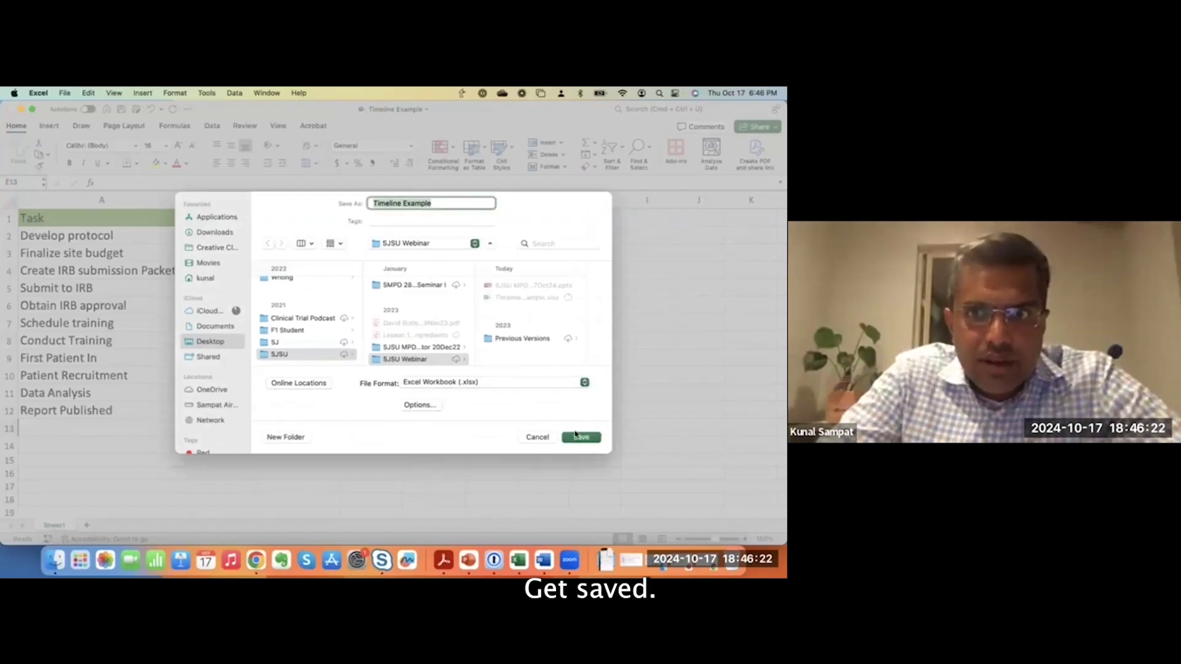
pyautogui.click(457, 205)
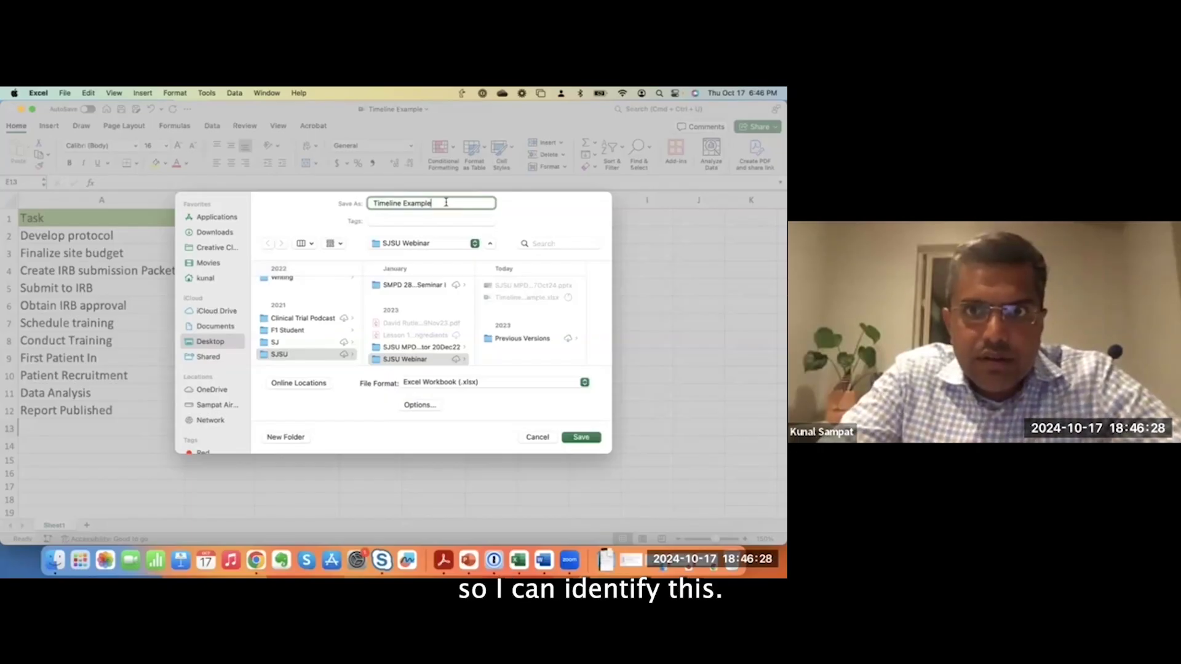
pyautogui.click(450, 203)
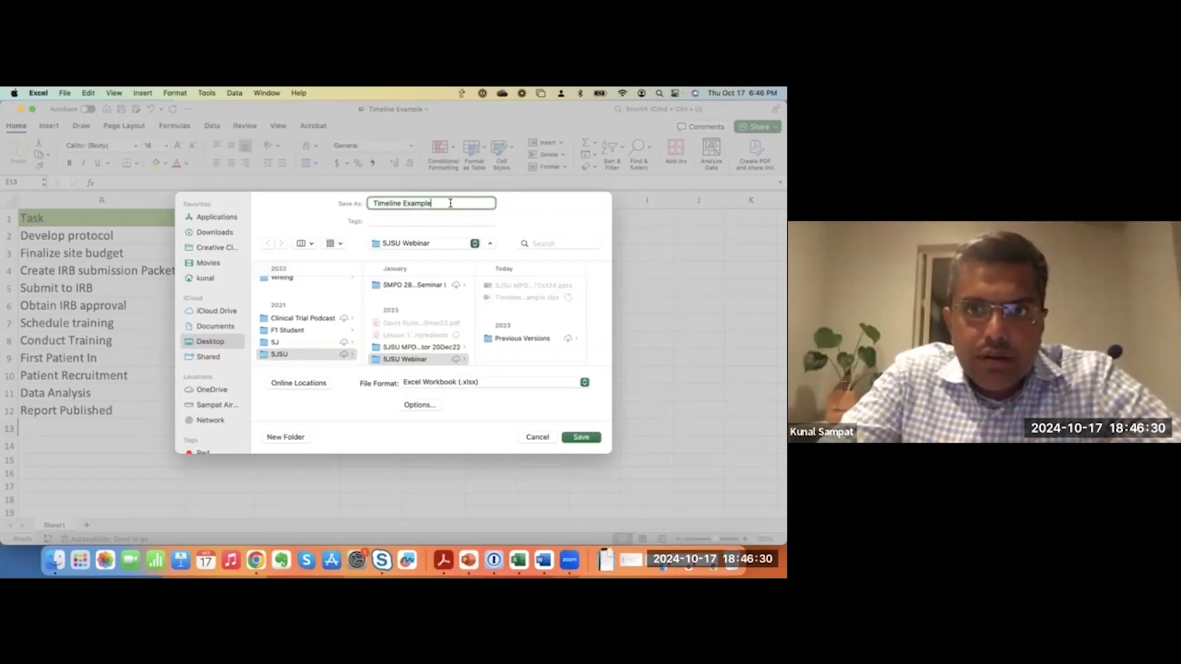
pyautogui.click(581, 439)
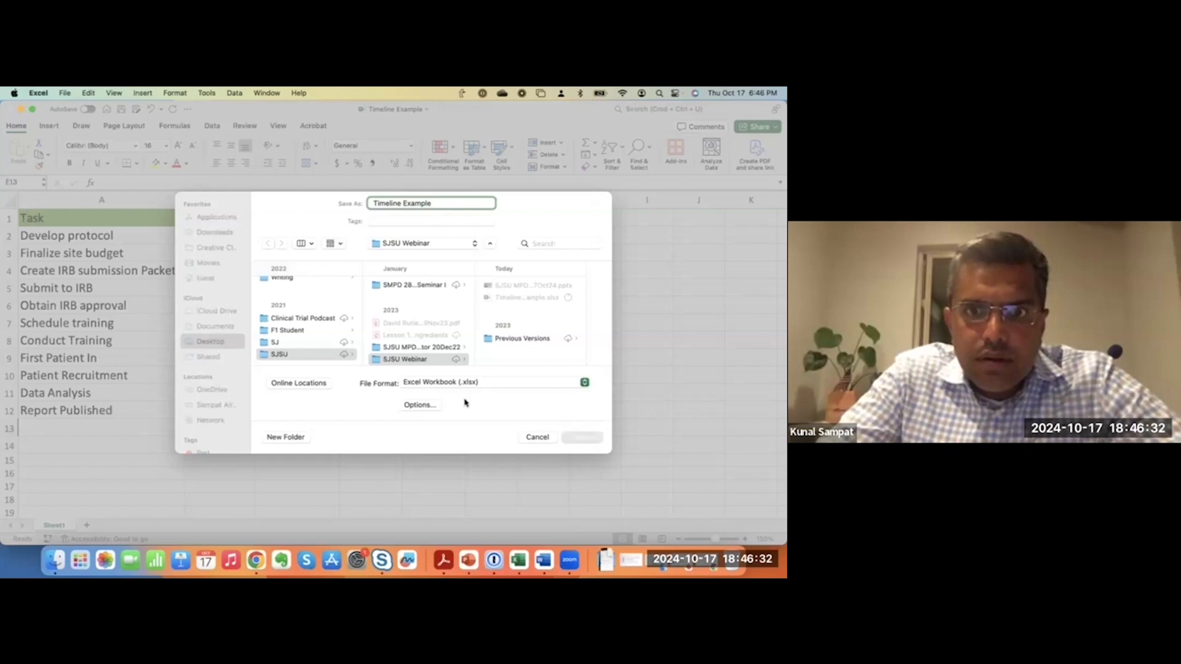
pyautogui.click(423, 383)
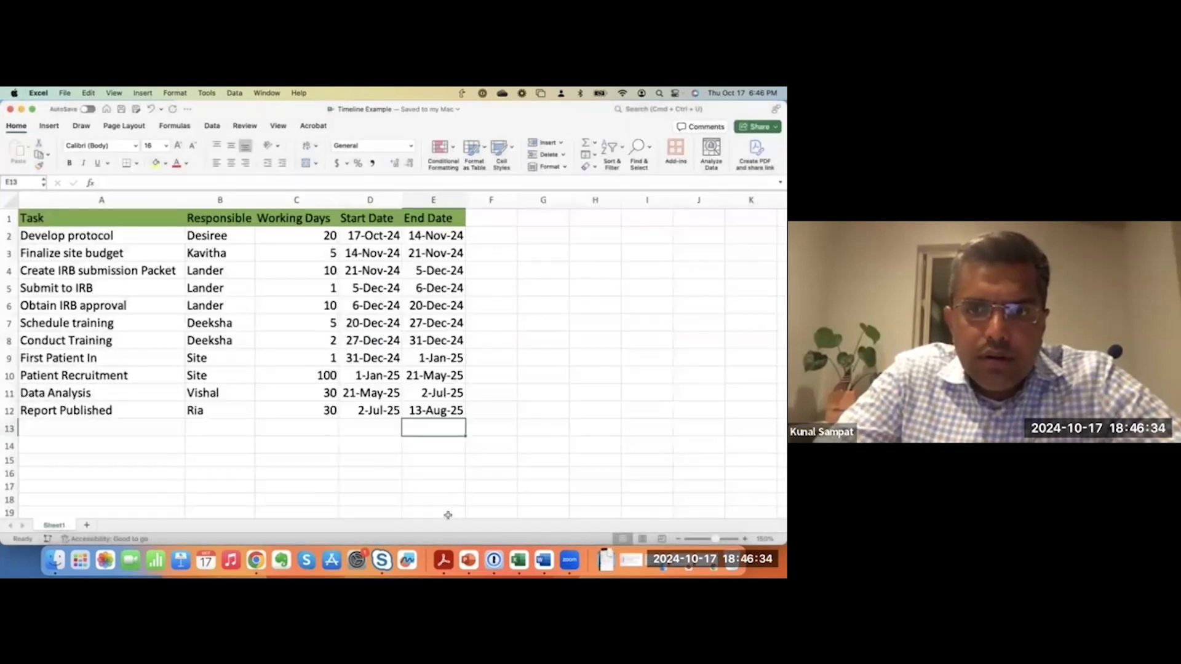
# Return to Chrome and load the newly saved Timeline Example.xlsx from the SJSU Webinar folder as the import file
pyautogui.click(700, 563)
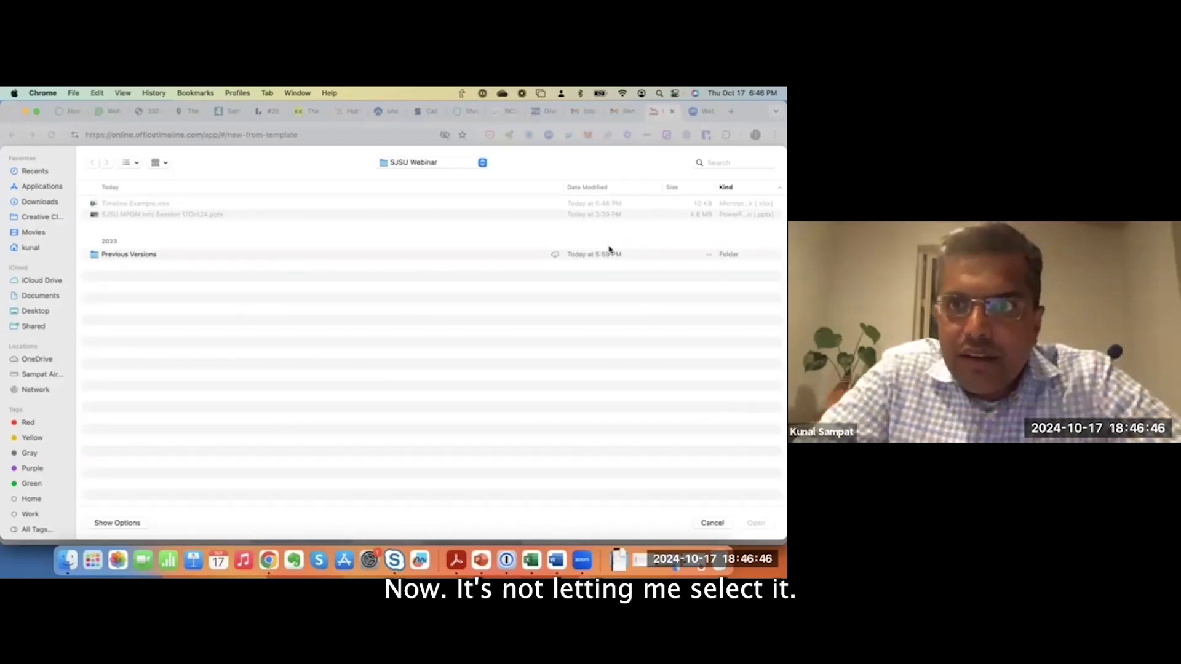
pyautogui.click(293, 254)
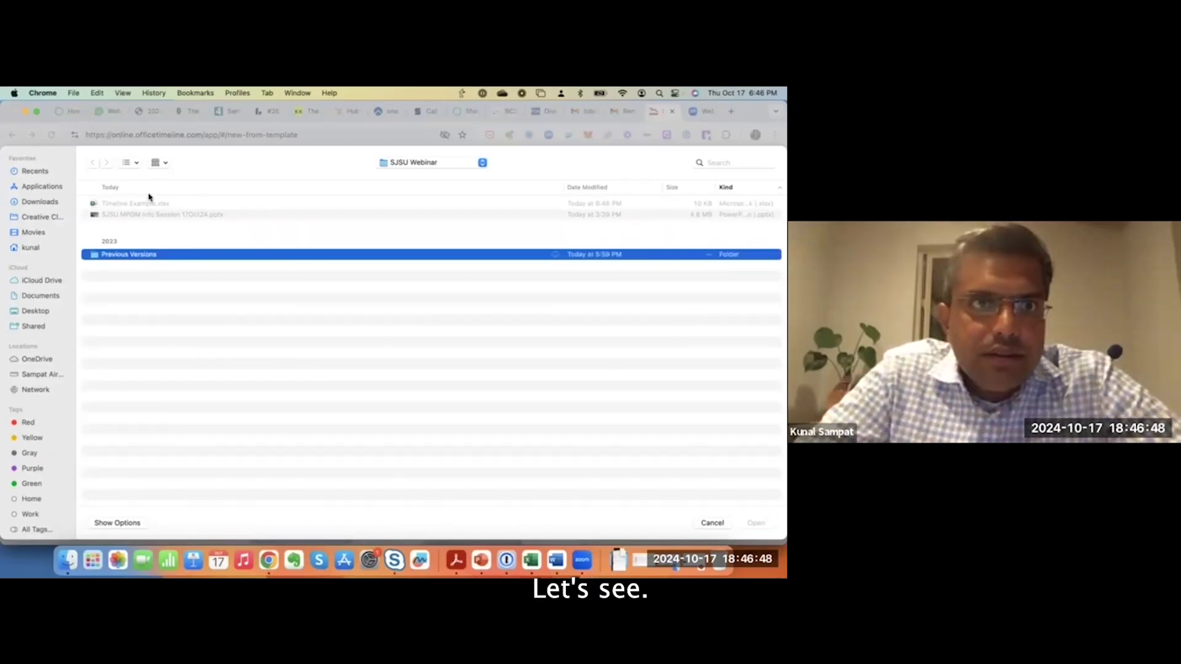
pyautogui.click(150, 203)
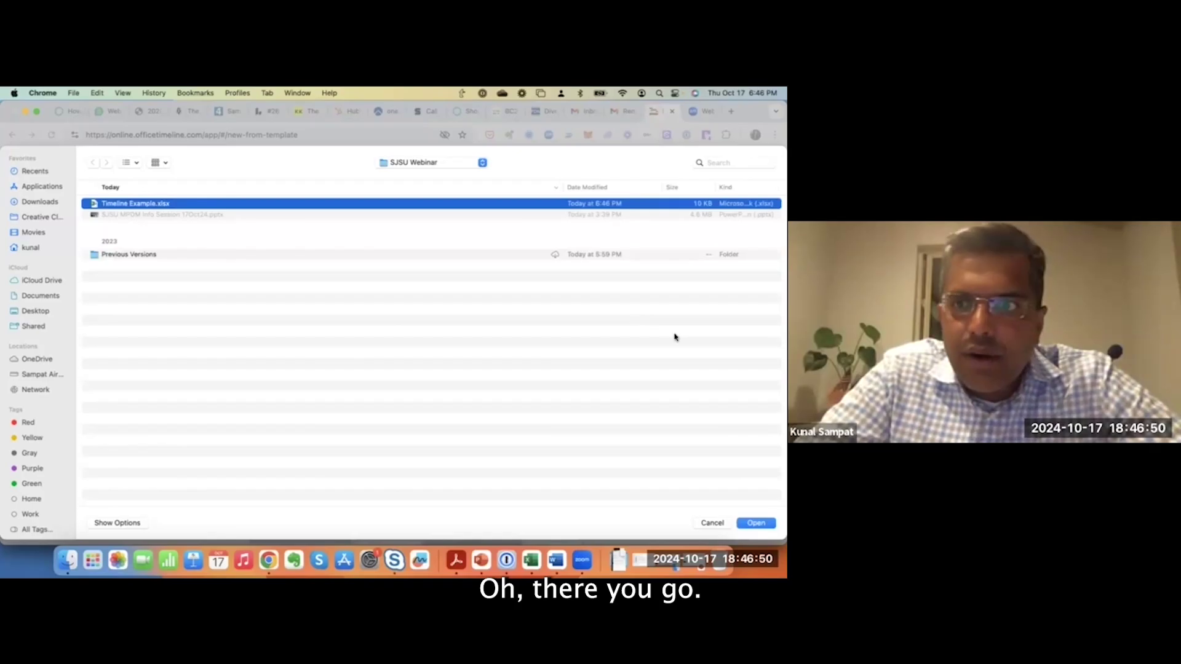
pyautogui.click(753, 524)
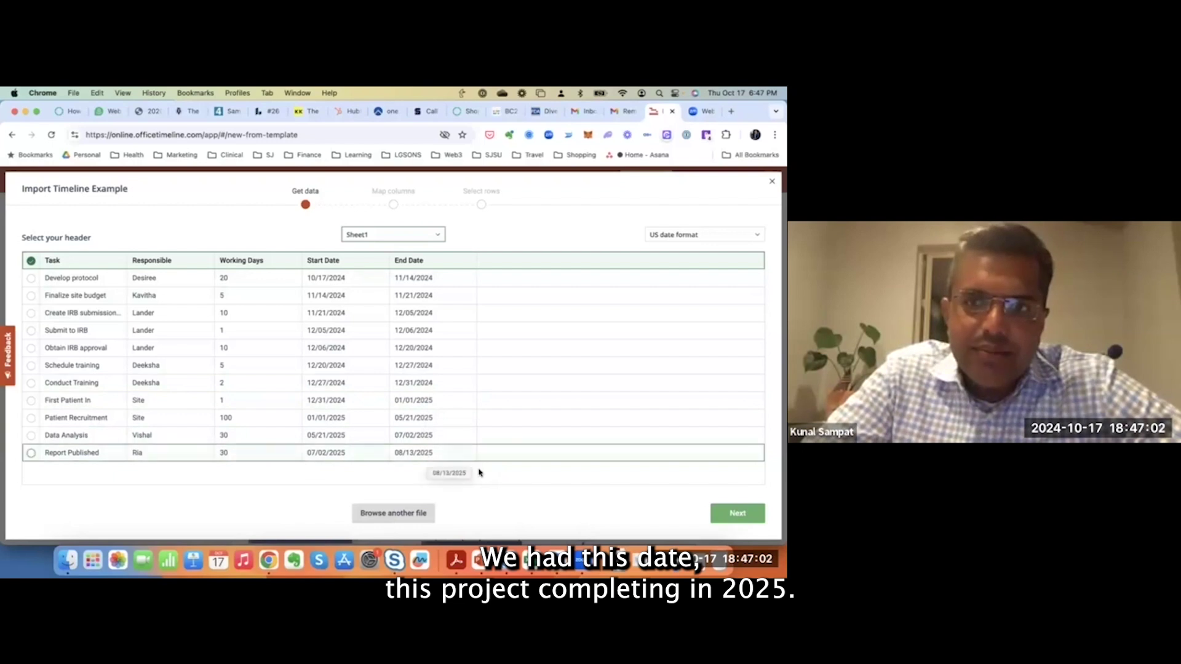
# Accept the header row and the column mapping for the import, and try to select all rows at once
pyautogui.click(728, 514)
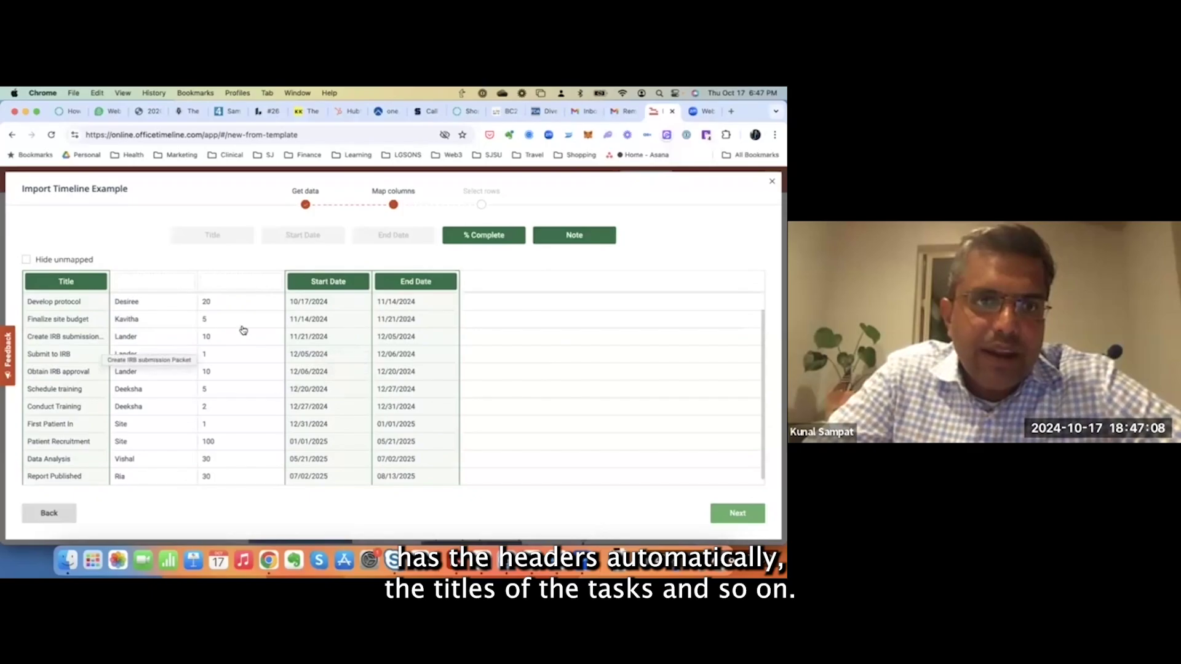
pyautogui.click(745, 518)
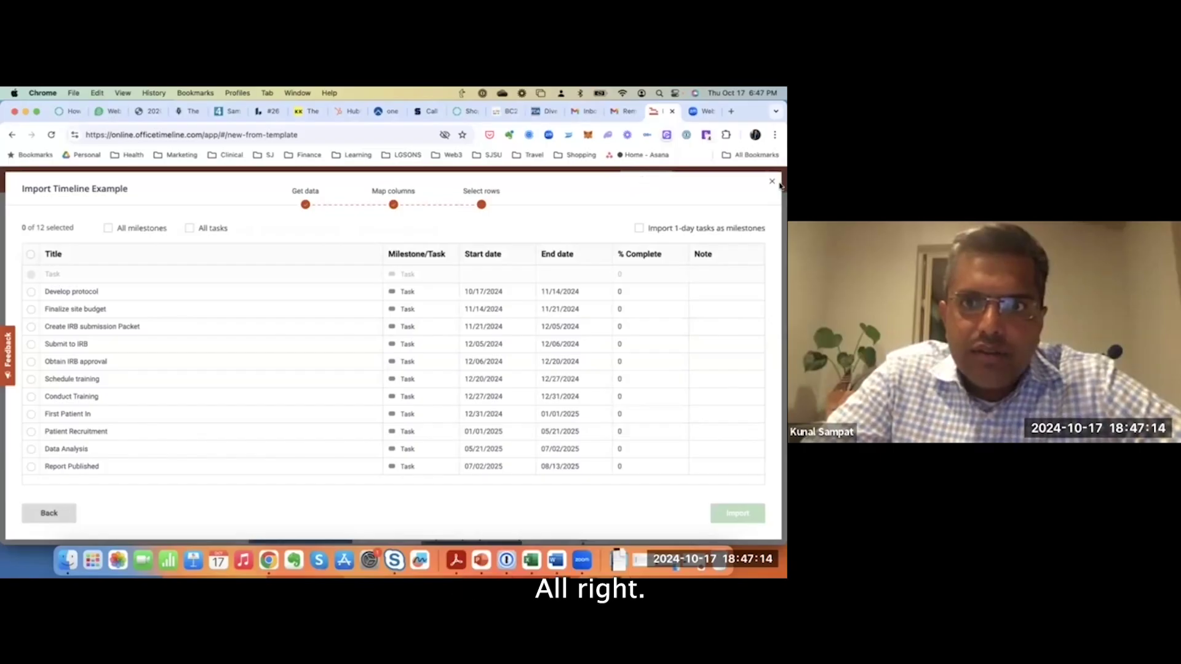
pyautogui.click(31, 254)
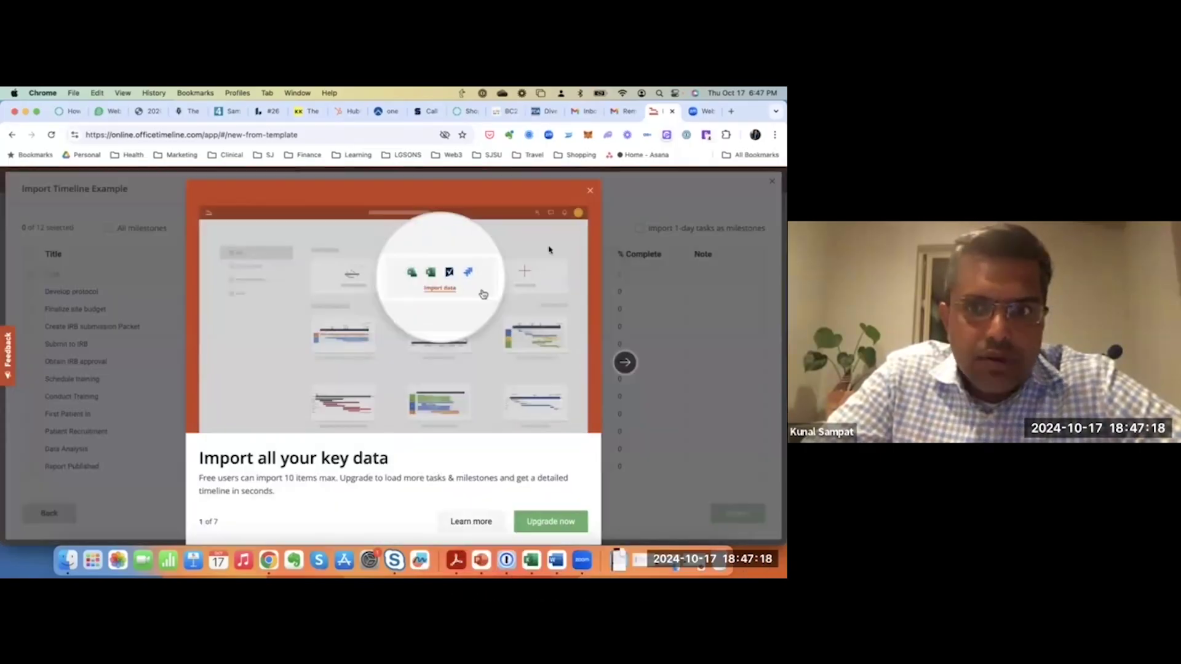
pyautogui.click(41, 352)
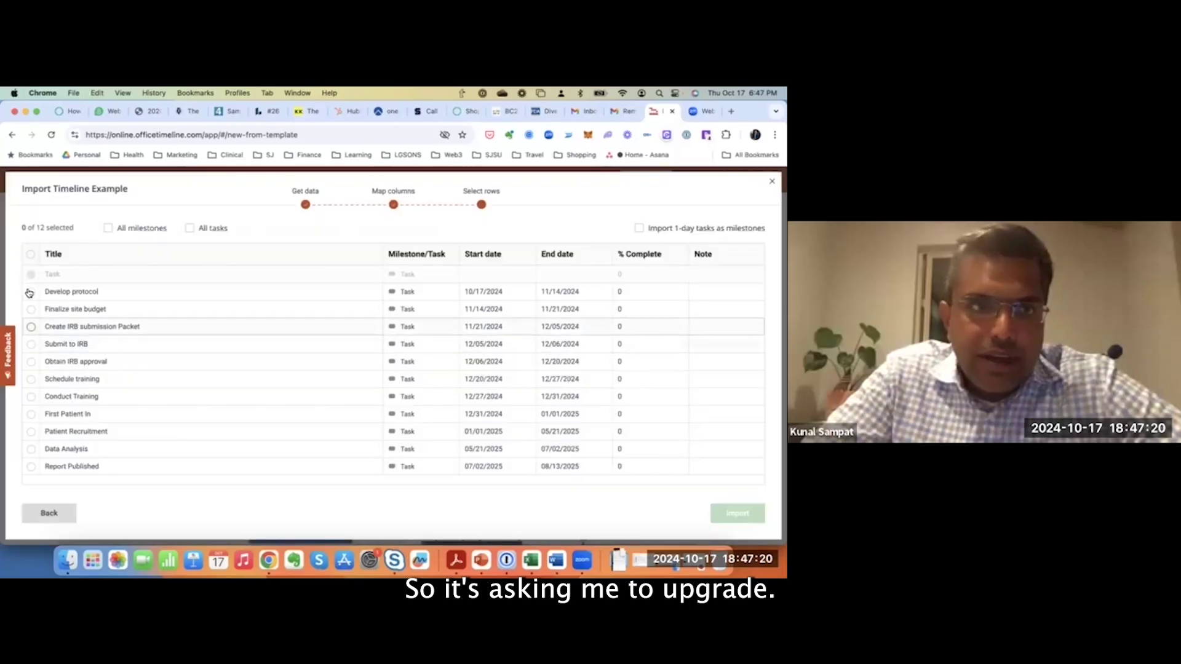
# Select the nine tasks from Develop protocol through Patient Recruitment and import them into the timeline
pyautogui.click(30, 292)
pyautogui.click(31, 309)
pyautogui.click(34, 345)
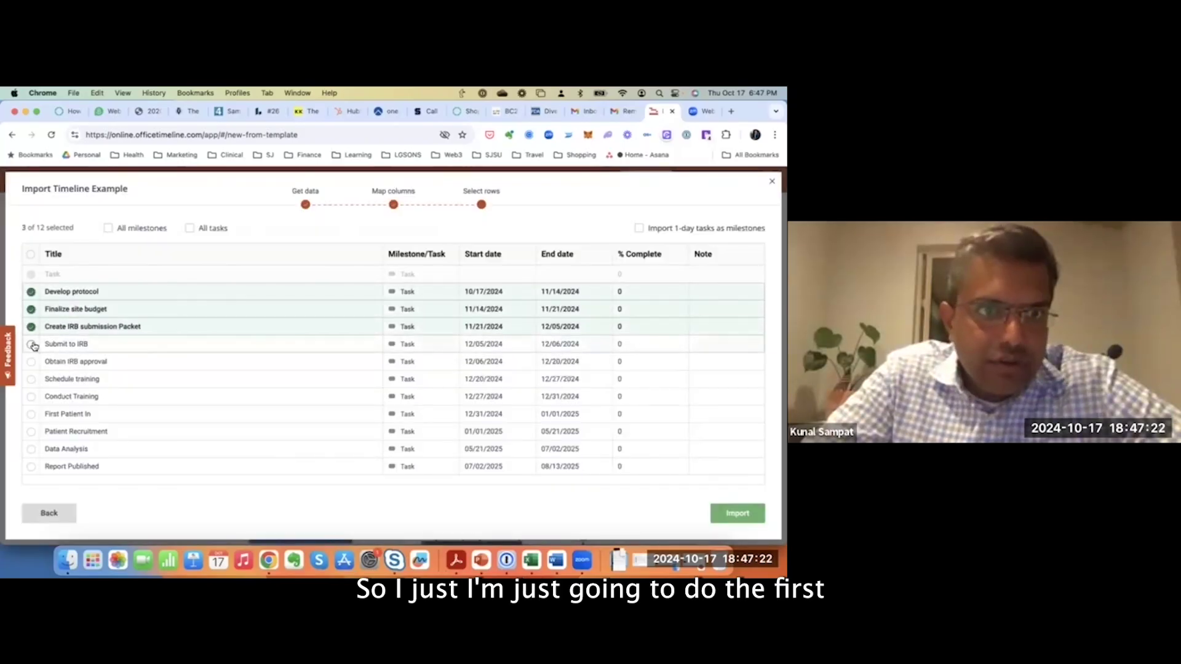
pyautogui.click(32, 362)
pyautogui.click(31, 379)
pyautogui.click(31, 397)
pyautogui.click(31, 414)
pyautogui.click(32, 431)
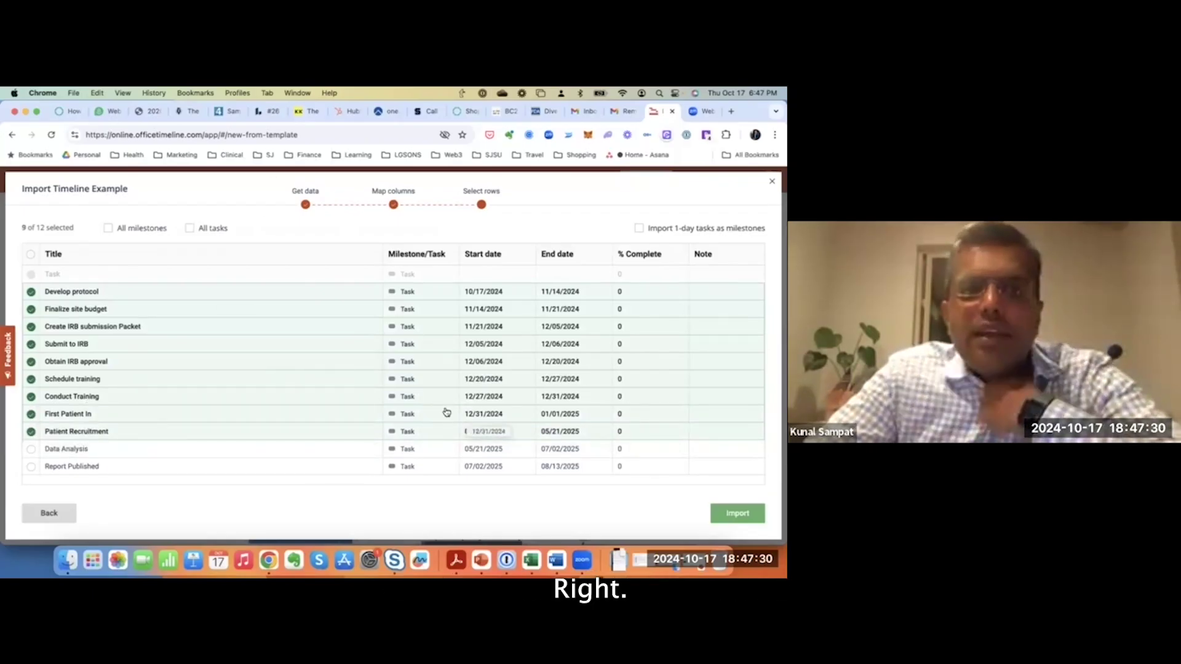
pyautogui.click(735, 513)
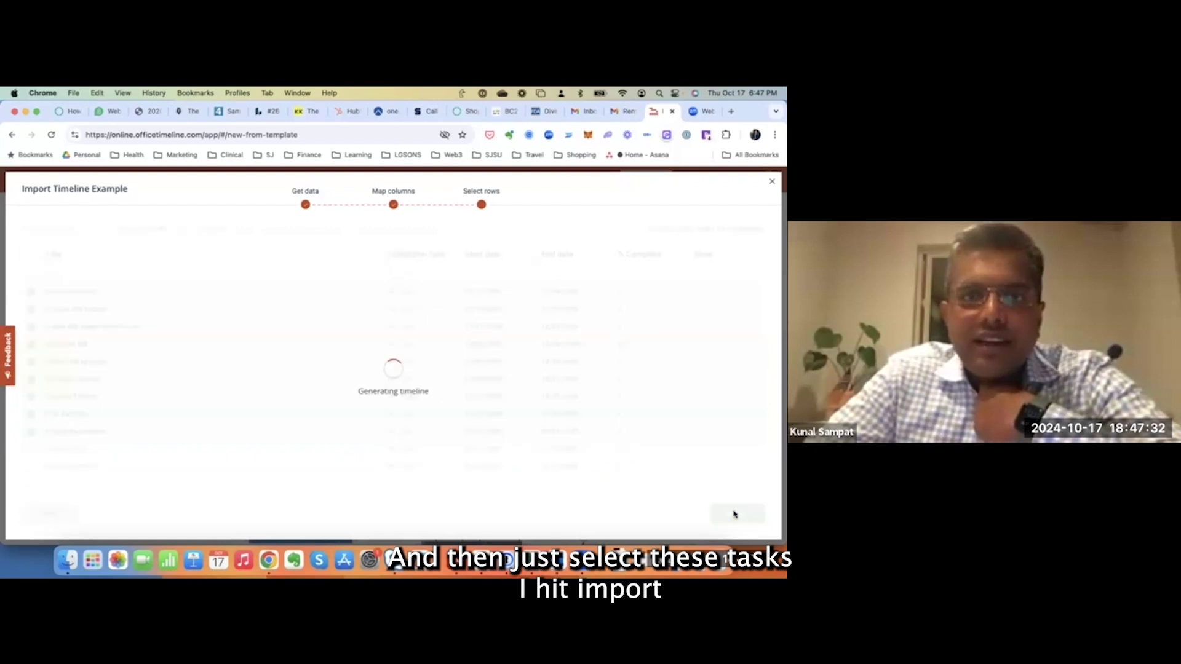